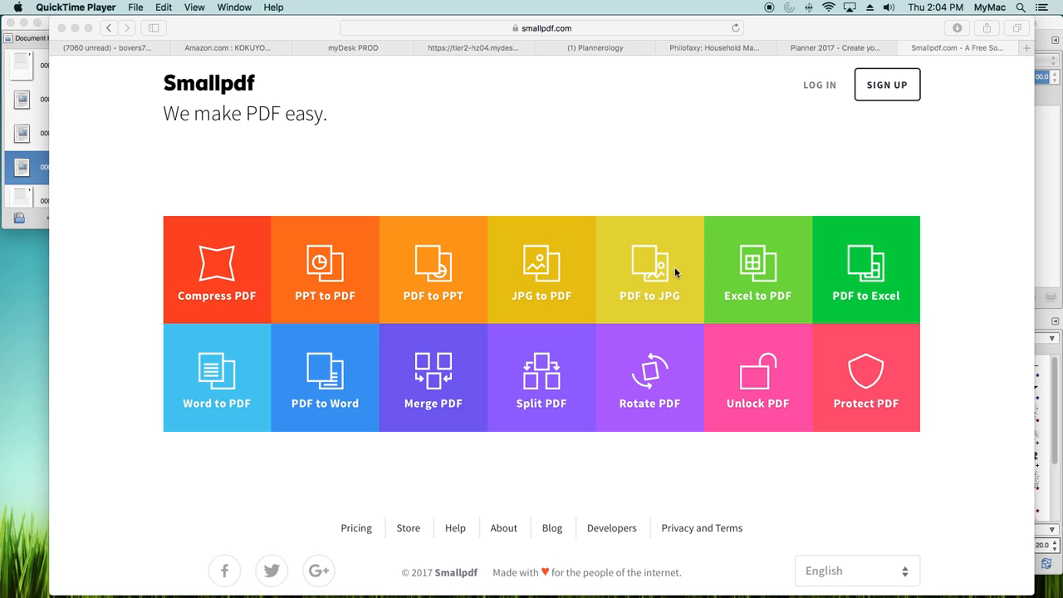
Step: Load printonLetter_per_v3c_mth_201703.pdf from the per_v3c_mth_201702-04 folder into Smallpdf's PDF to JPG converter
click(653, 267)
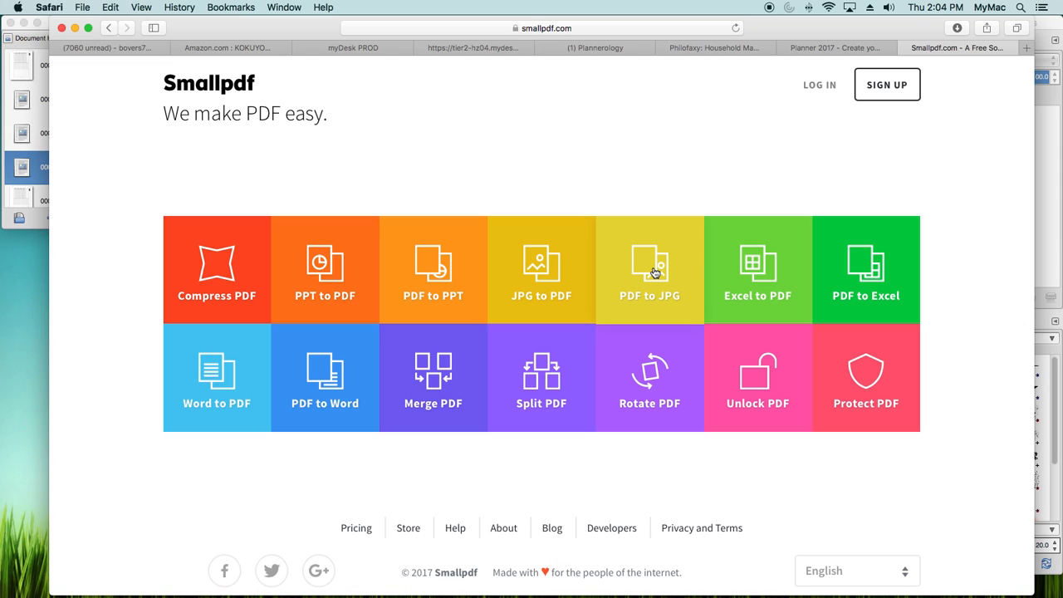
click(653, 272)
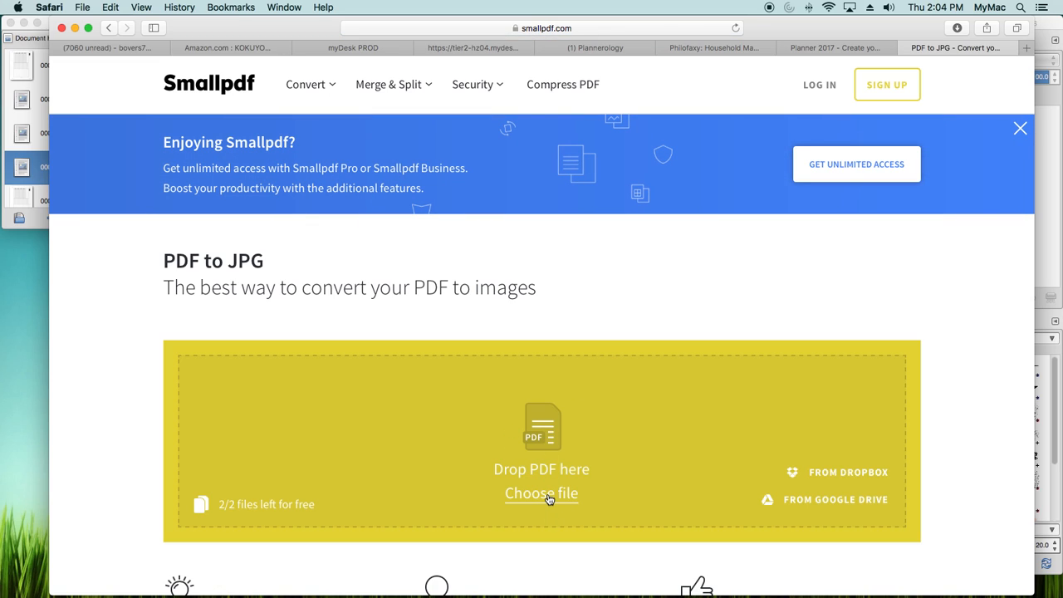
click(548, 496)
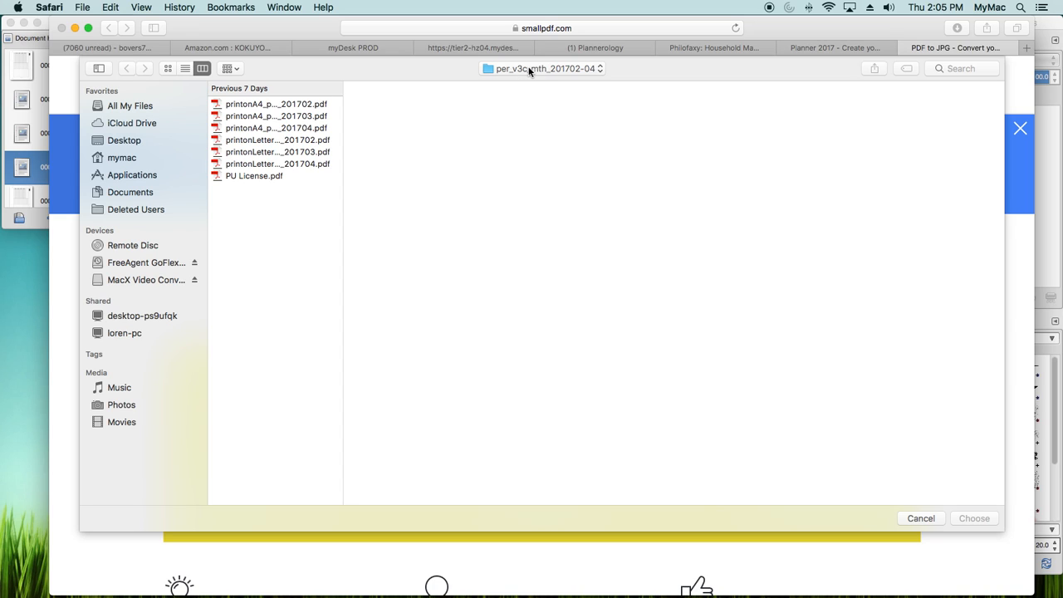
click(248, 152)
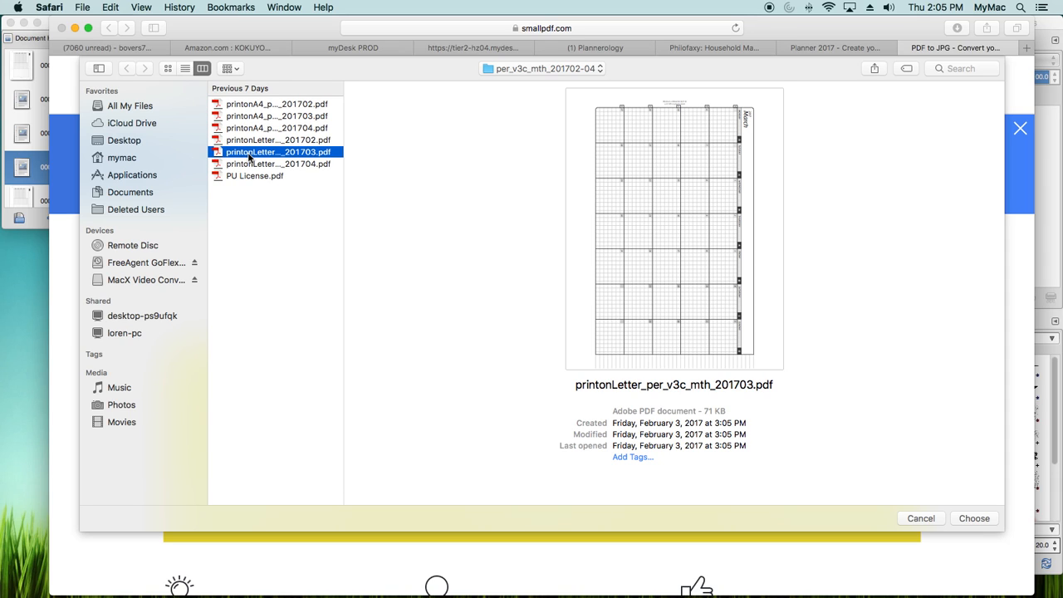
click(973, 518)
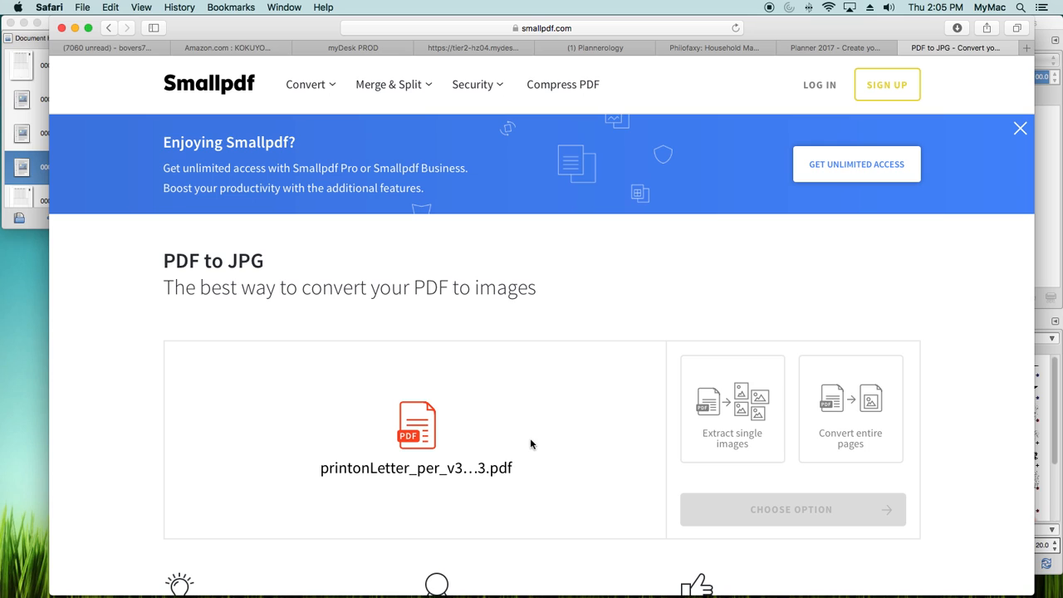
Step: Convert the uploaded planner PDF to JPG with the option for converting entire pages
scroll(758, 448, down, 1)
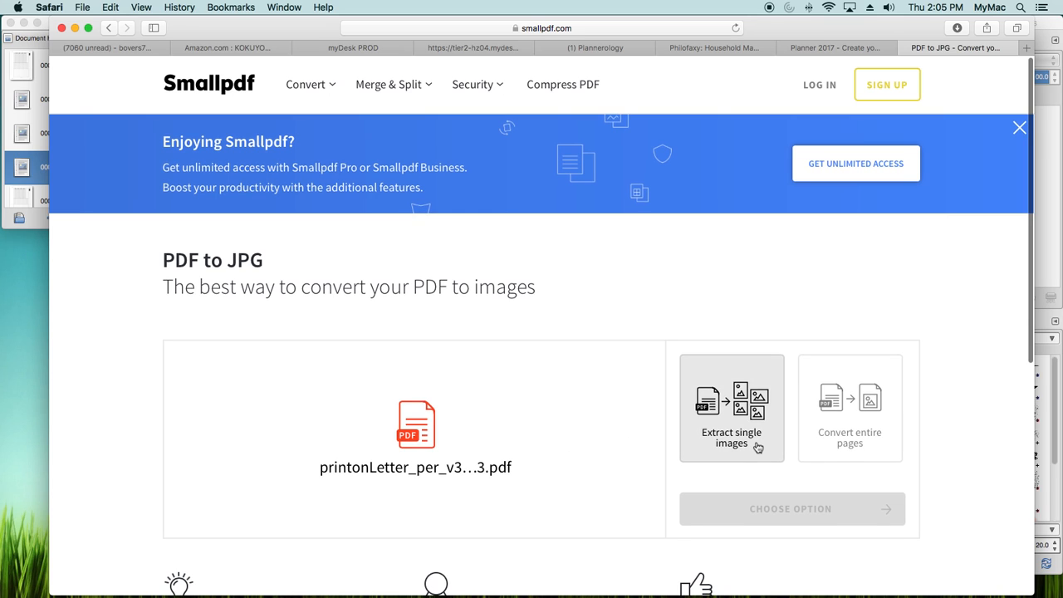
scroll(757, 448, down, 1)
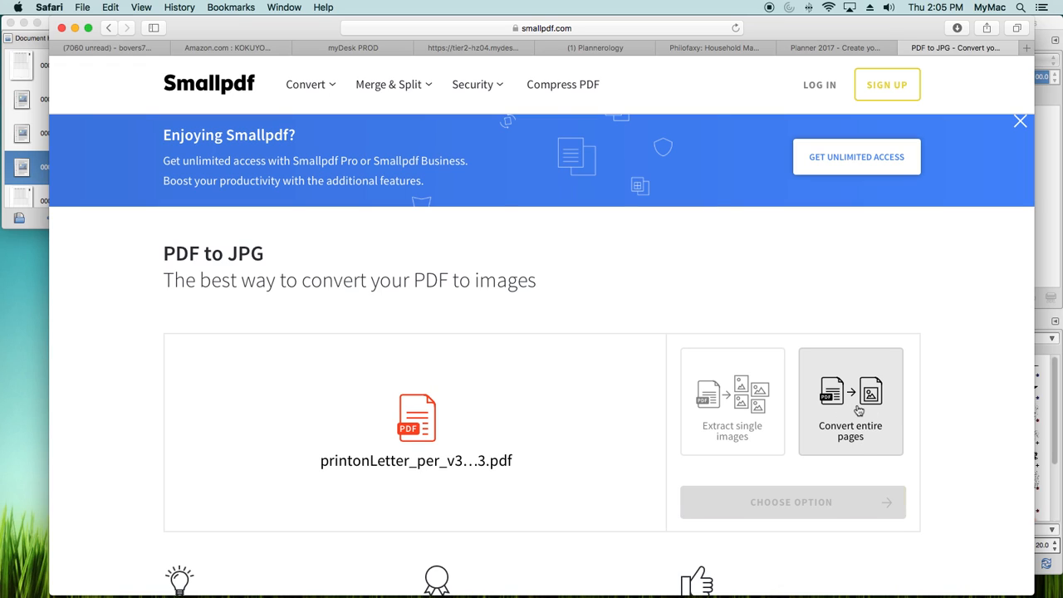
click(859, 410)
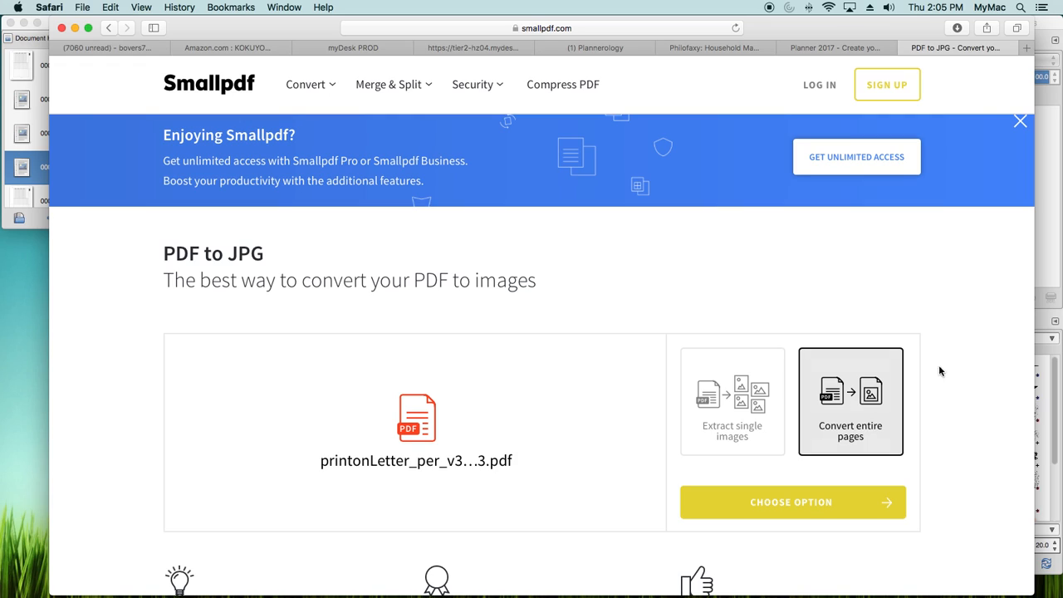
click(816, 509)
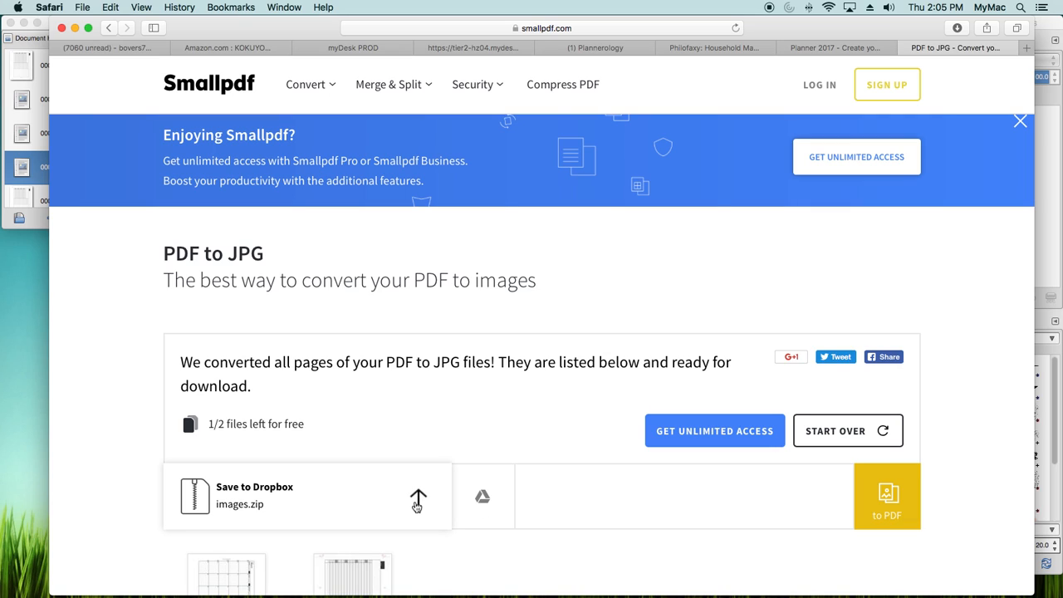
Step: Download the converted JPG pages as the ZIP archive images.zip
mouse_move(485, 502)
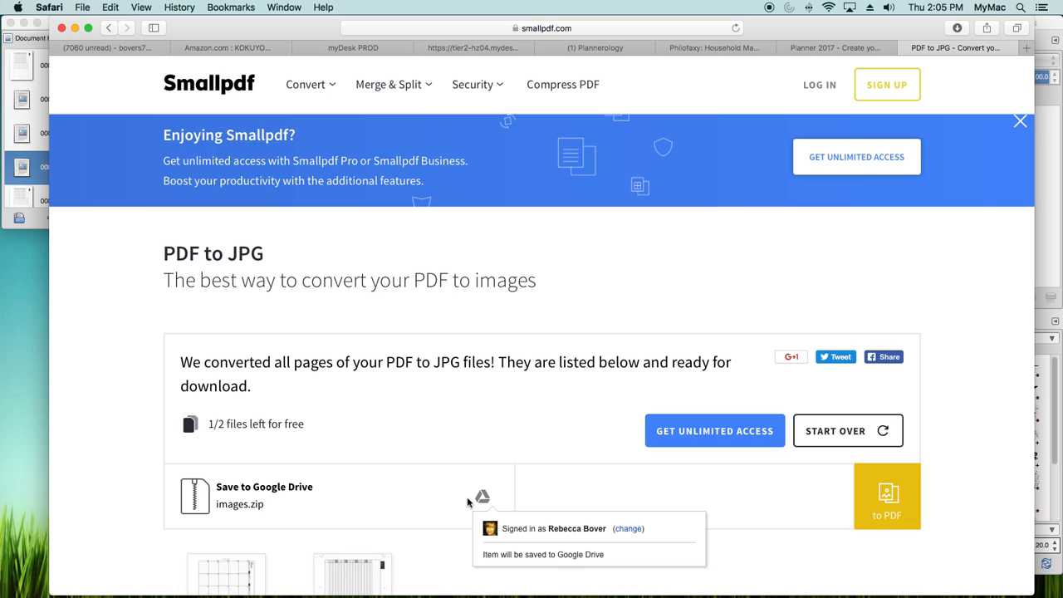
click(358, 502)
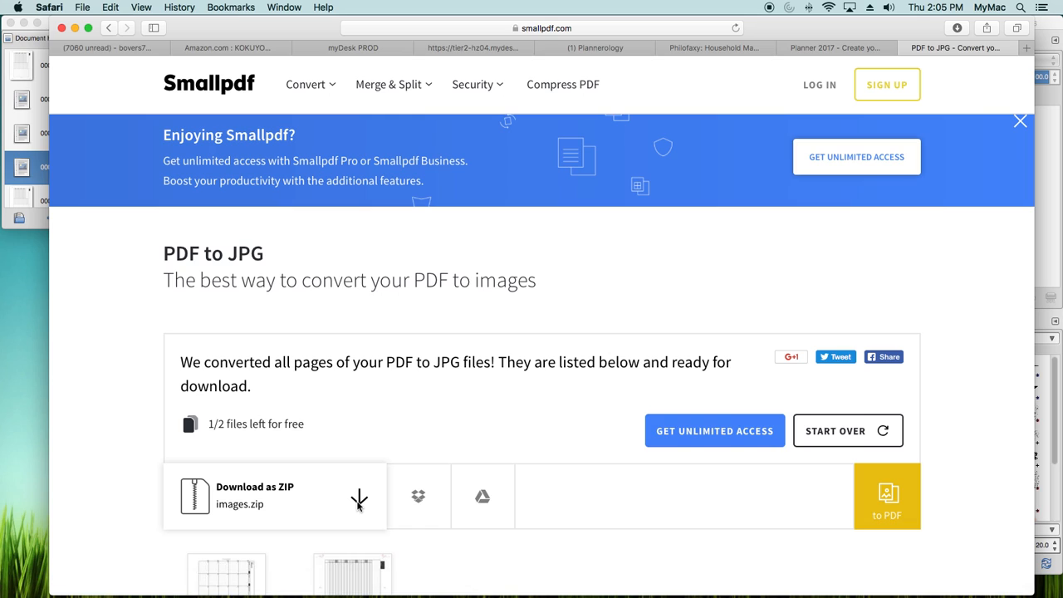
scroll(359, 503, down, 4)
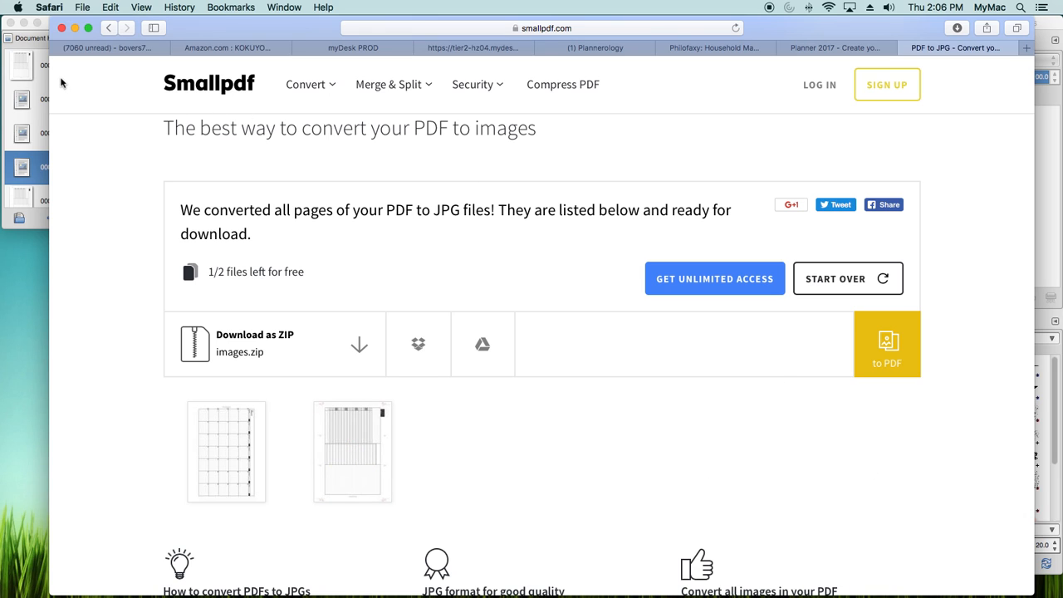
Step: Switch to GIMP and browse for an image to open in the images-4 folder inside Downloads
click(74, 28)
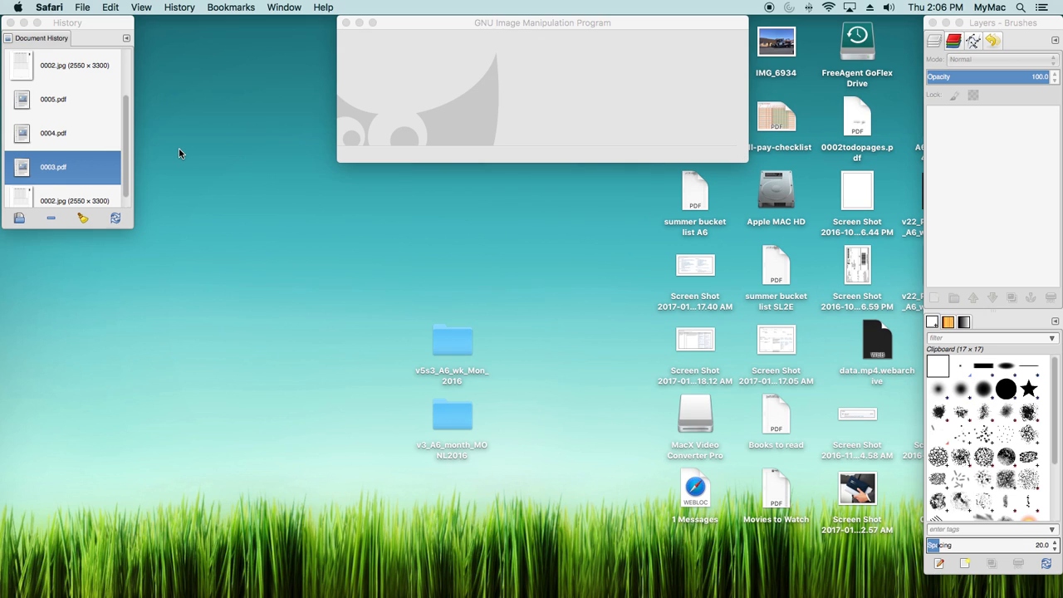
click(115, 28)
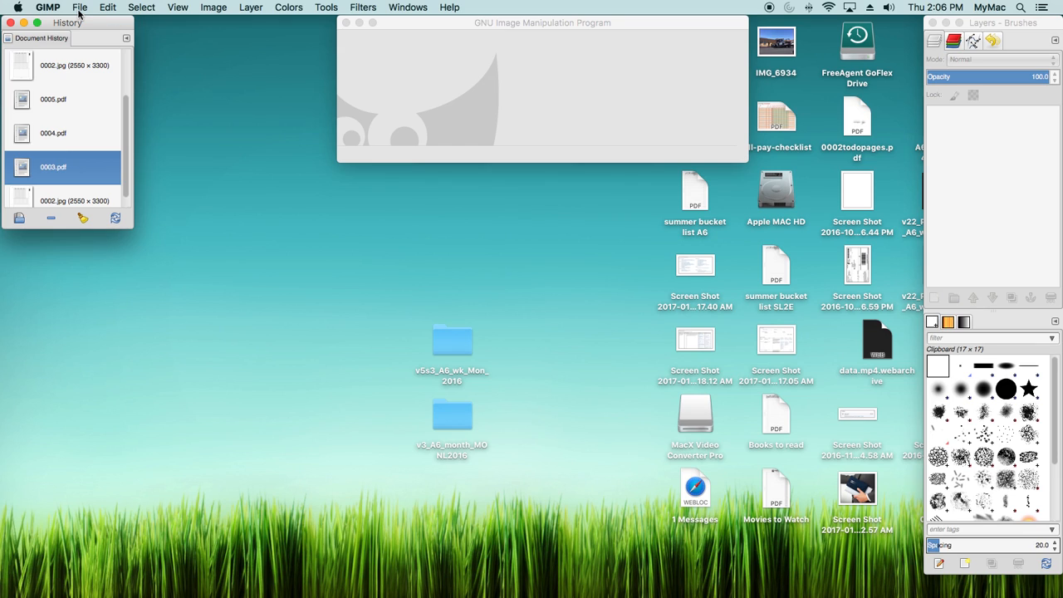
click(80, 10)
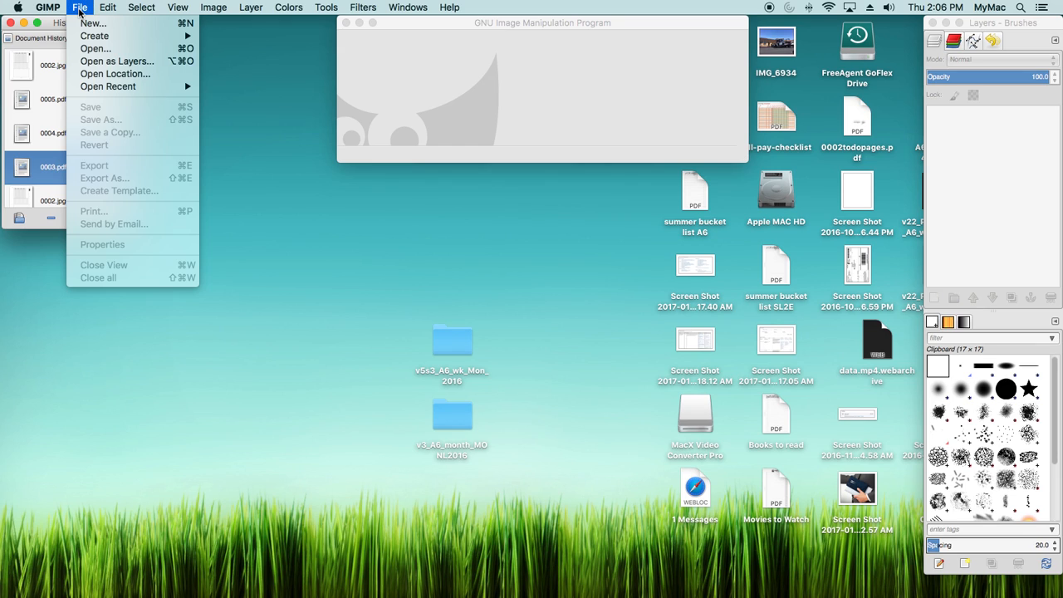
click(83, 51)
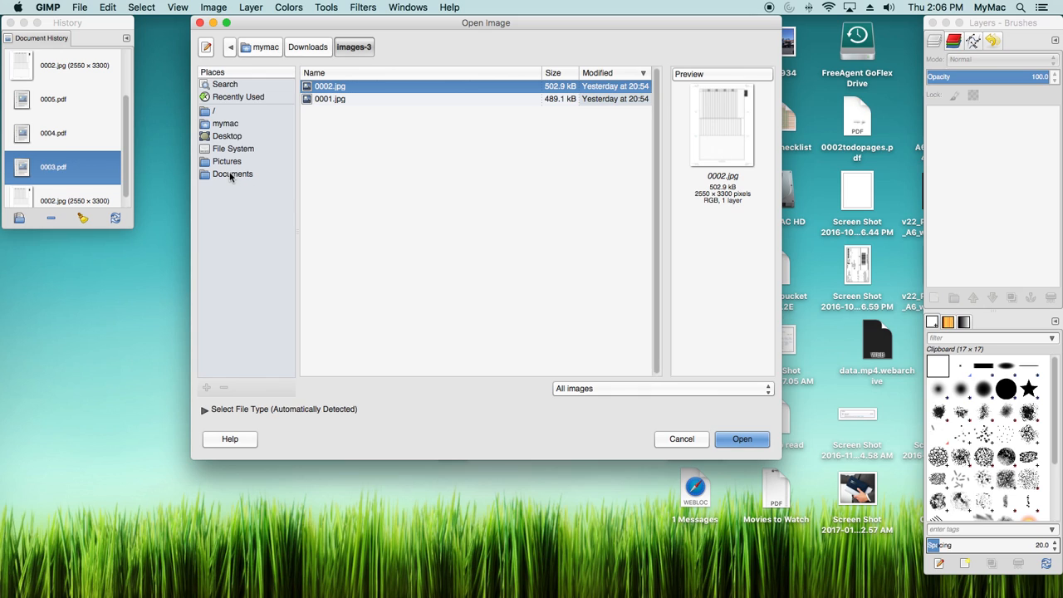
click(226, 125)
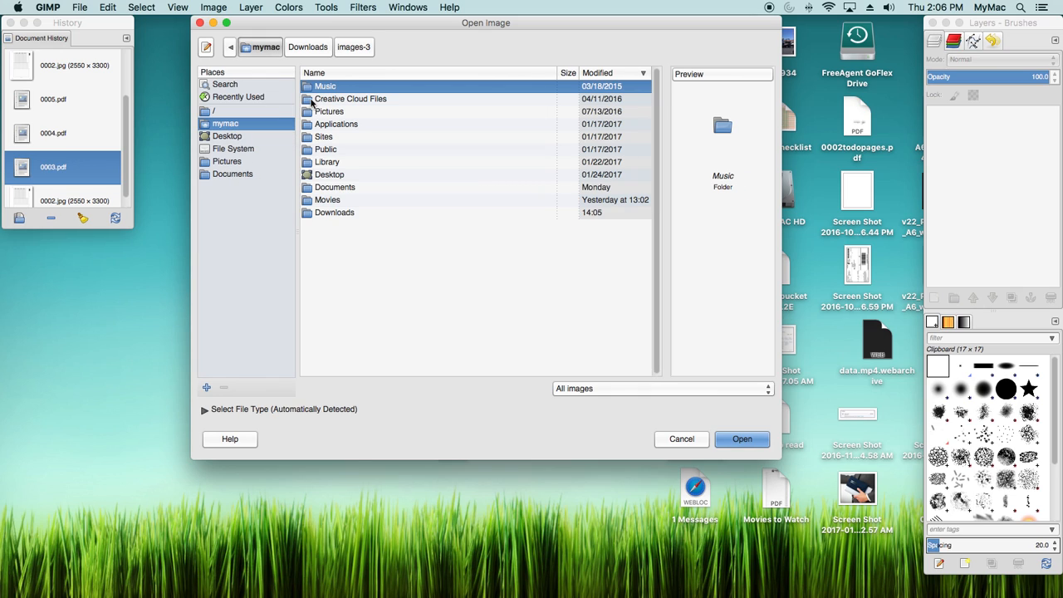
click(327, 191)
click(327, 213)
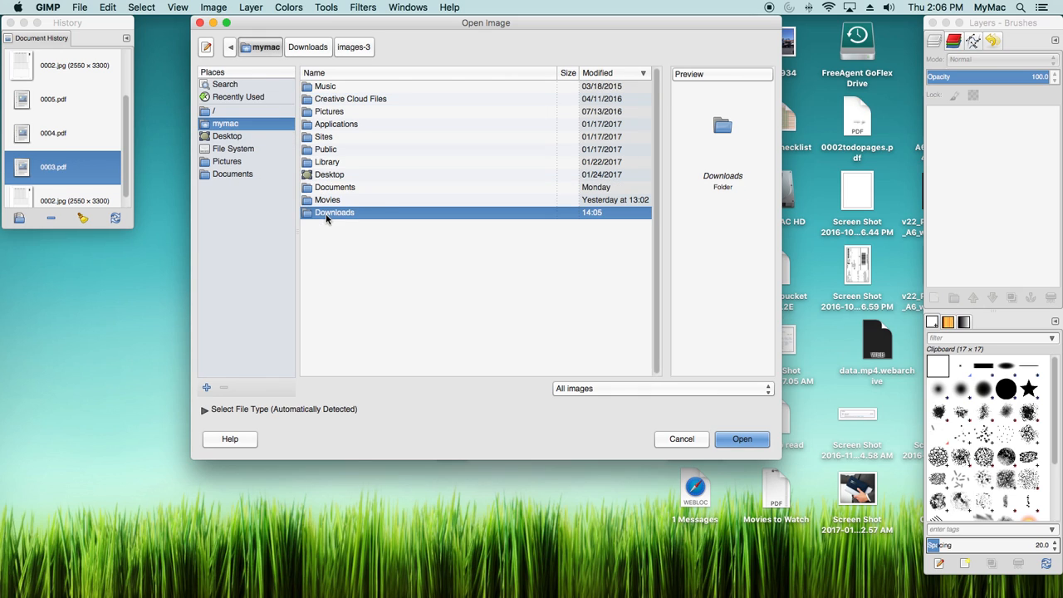
double_click(338, 214)
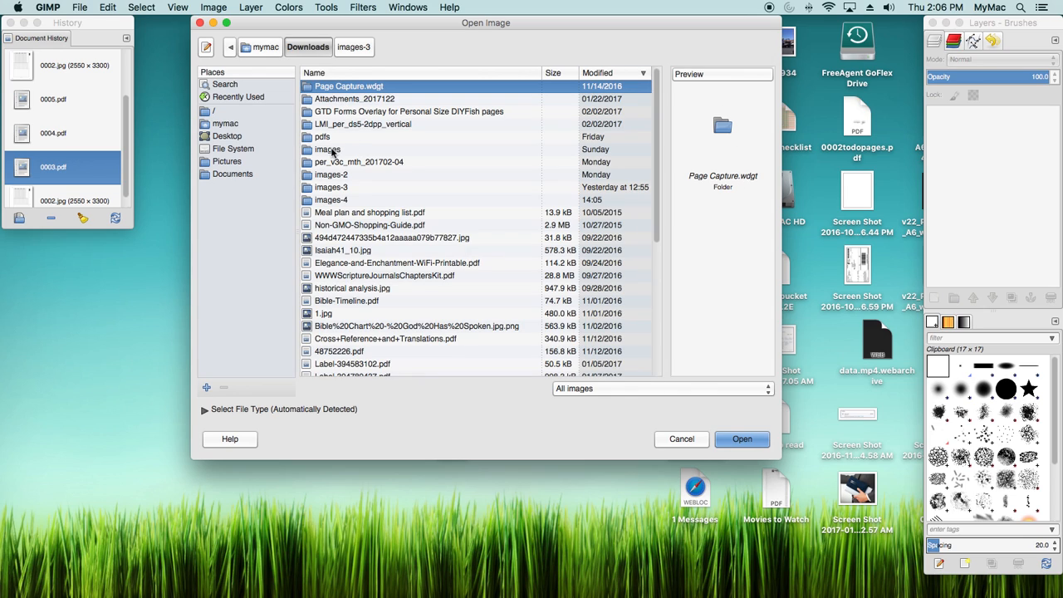
click(332, 201)
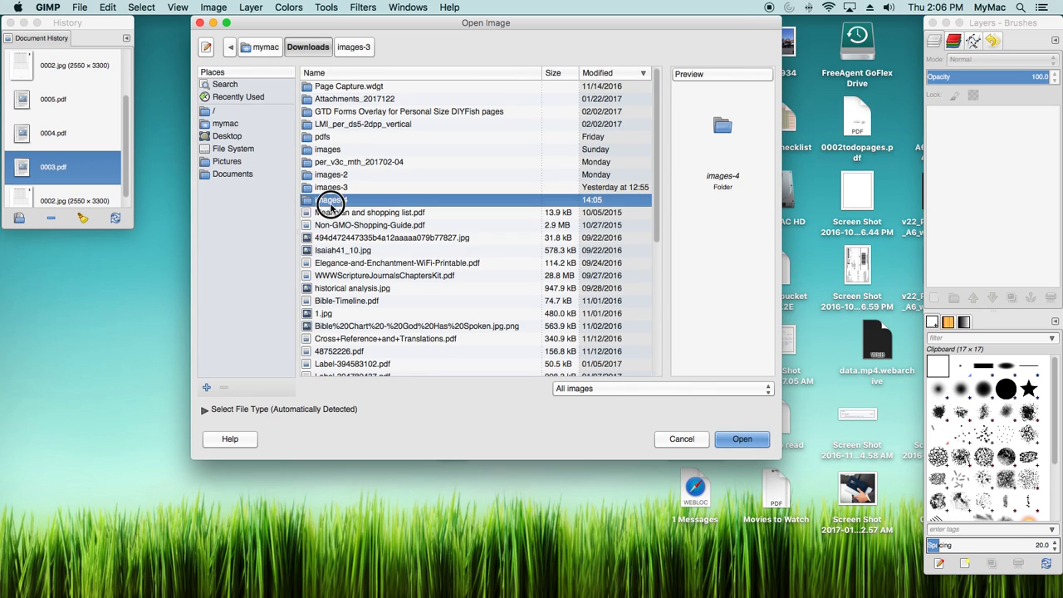
double_click(332, 201)
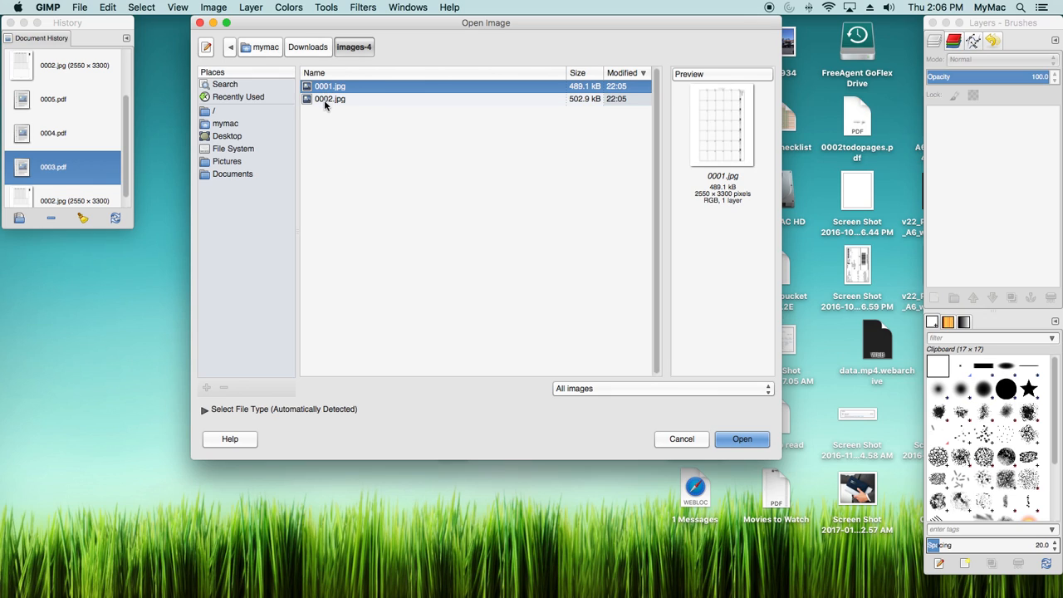
Step: Open 0002.jpg from the images-4 folder and enlarge its image window to fill the screen
click(324, 99)
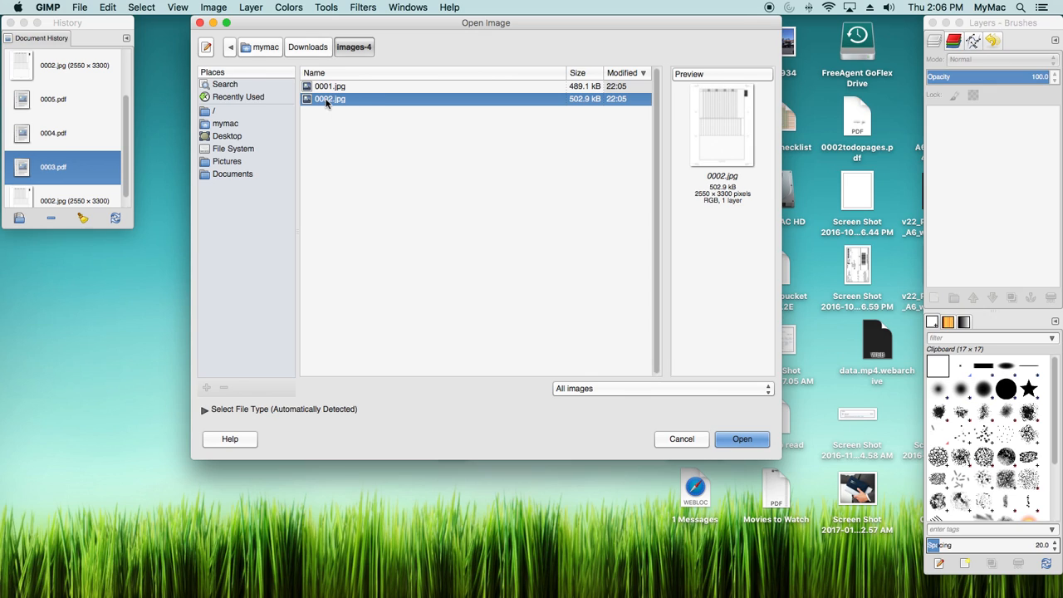
click(328, 88)
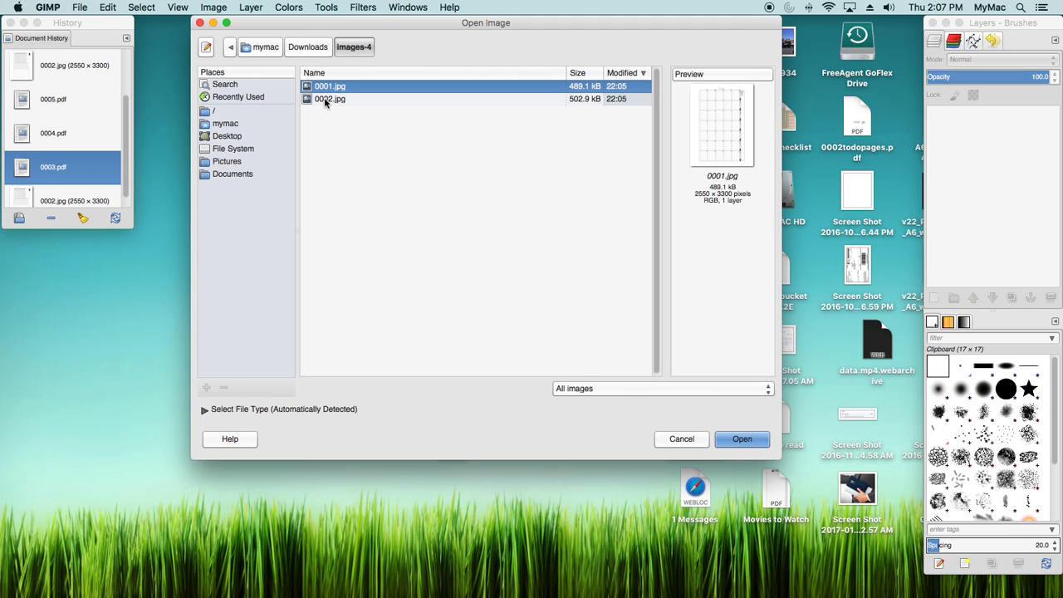
click(318, 98)
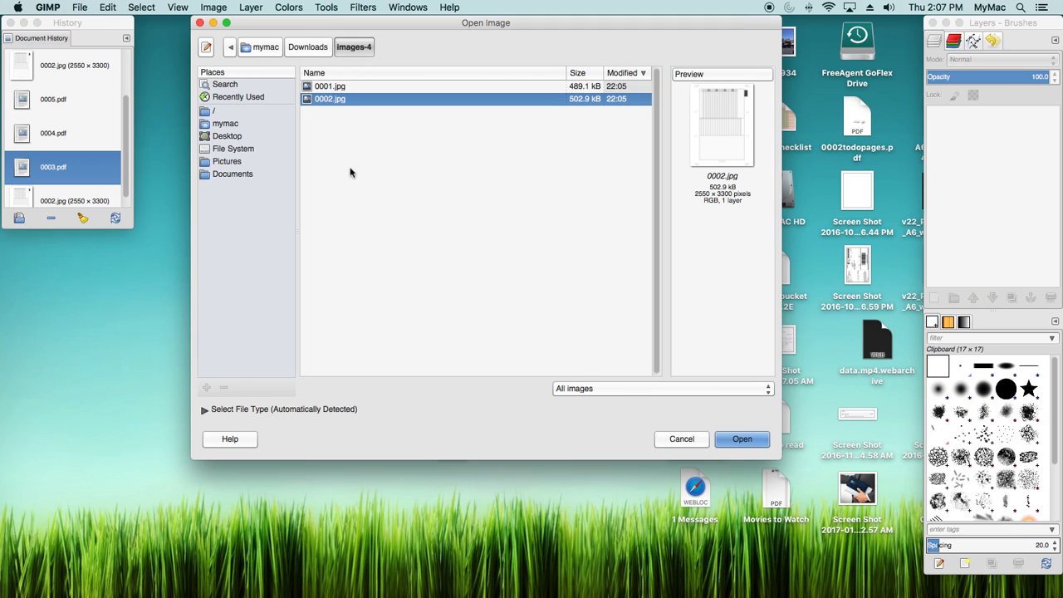
click(741, 440)
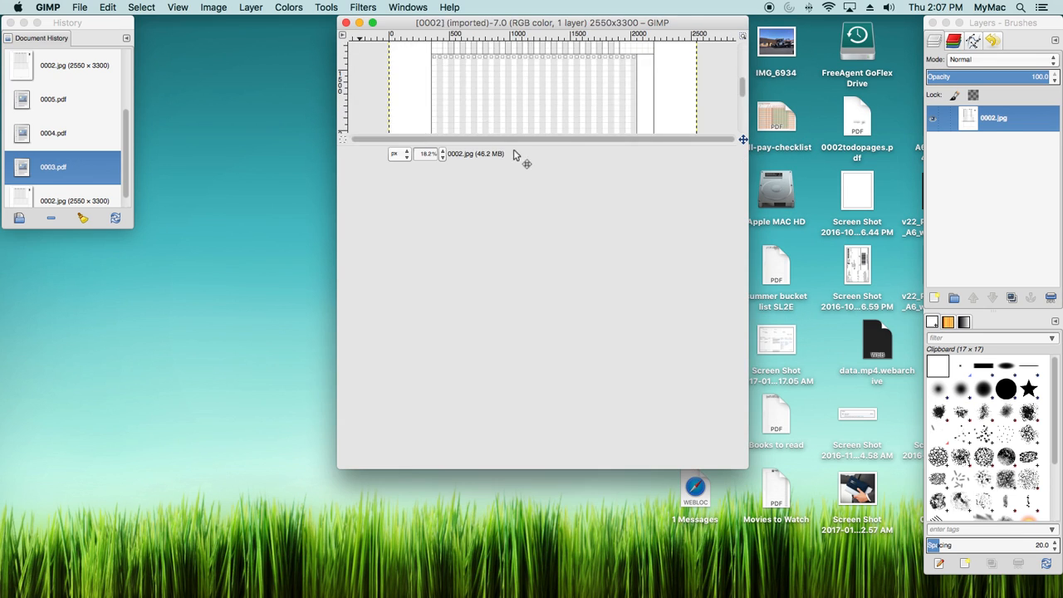
click(372, 23)
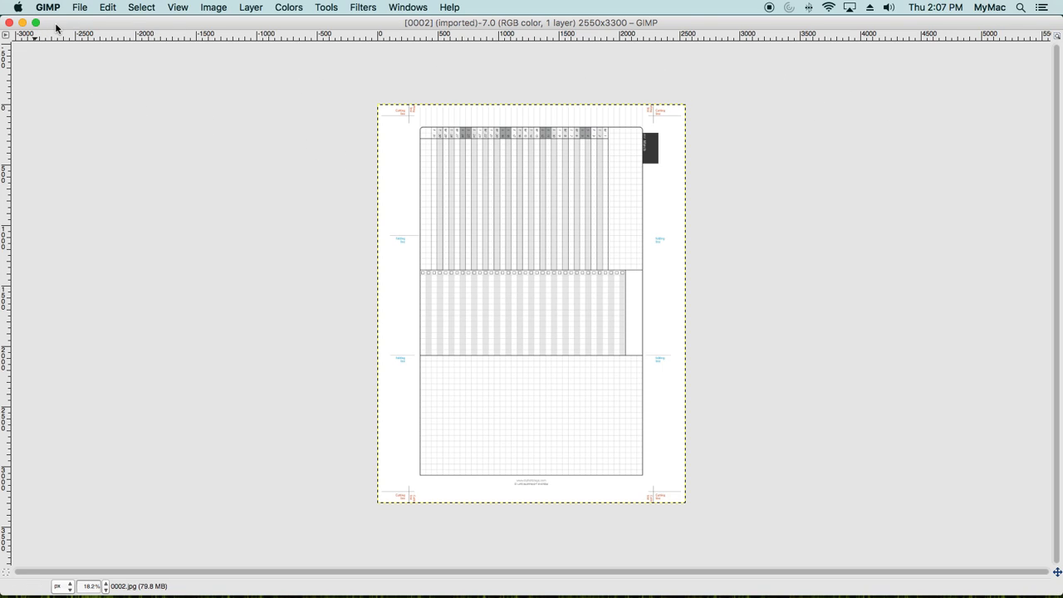
click(22, 25)
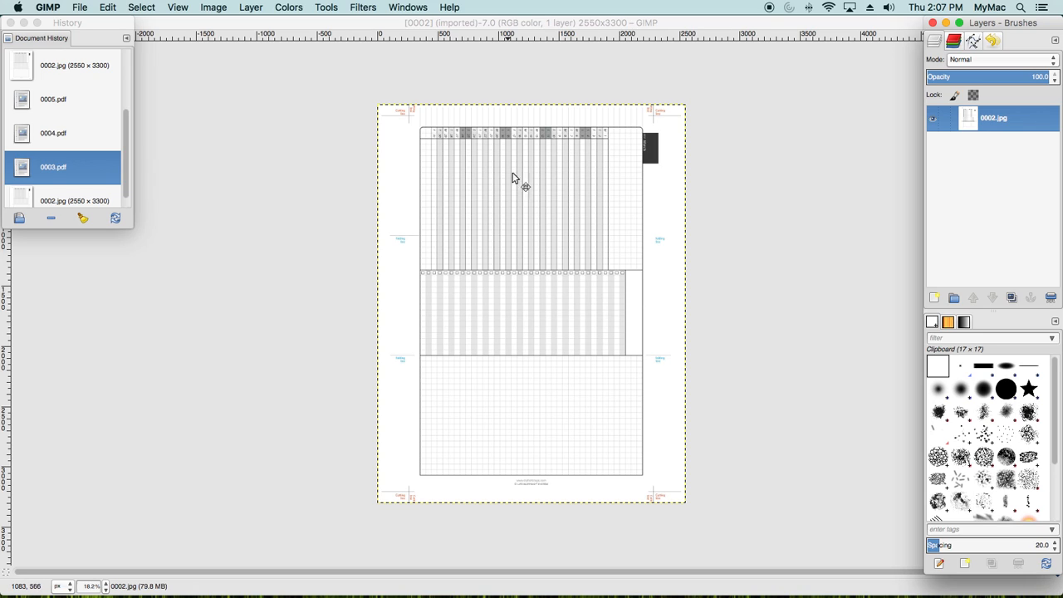
Step: Rotate the whole planner image 90° counter-clockwise
click(210, 10)
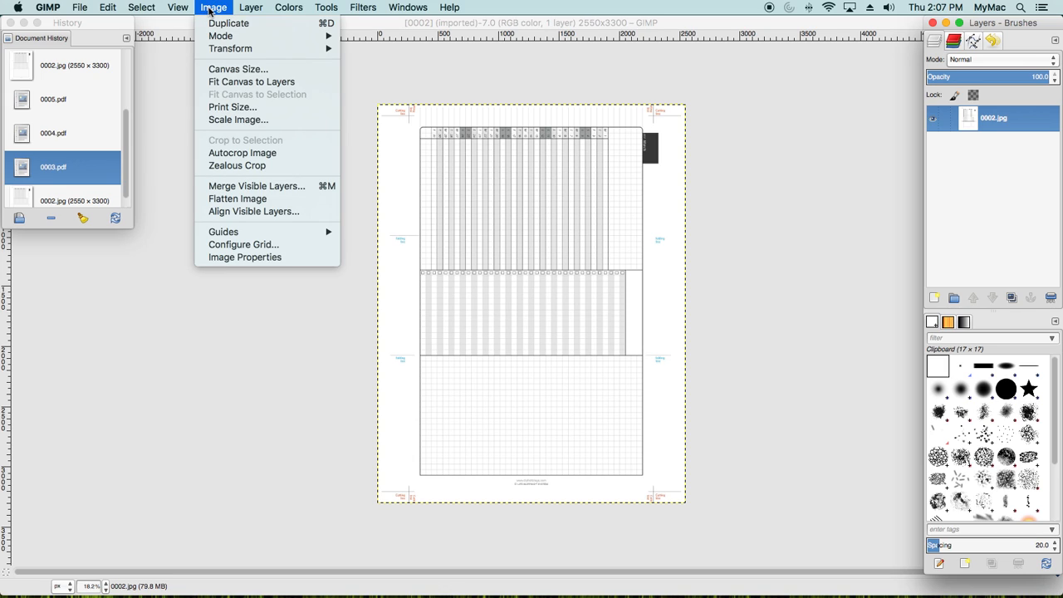
mouse_move(218, 54)
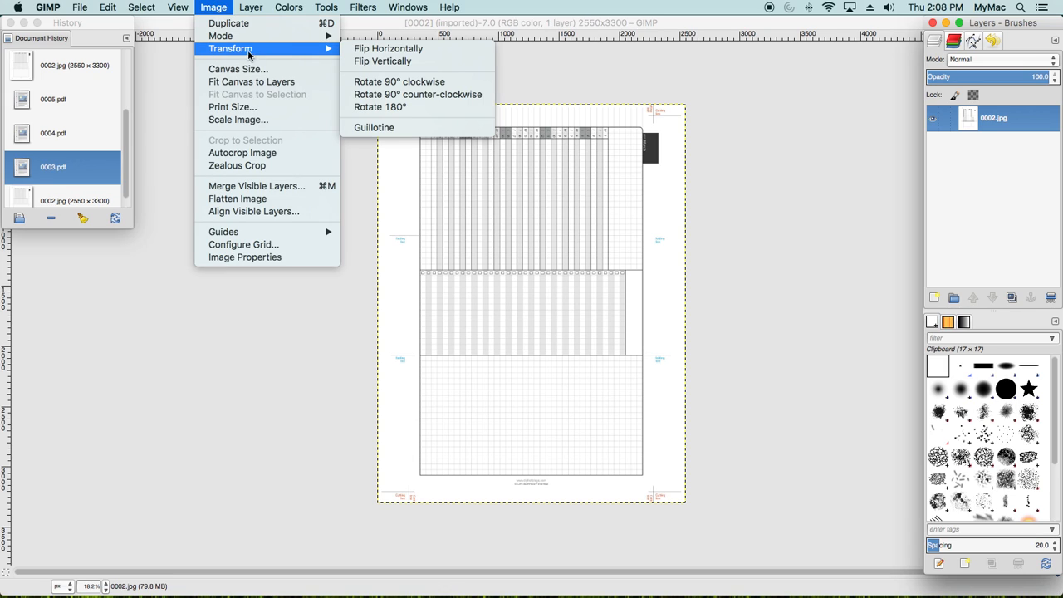
click(381, 95)
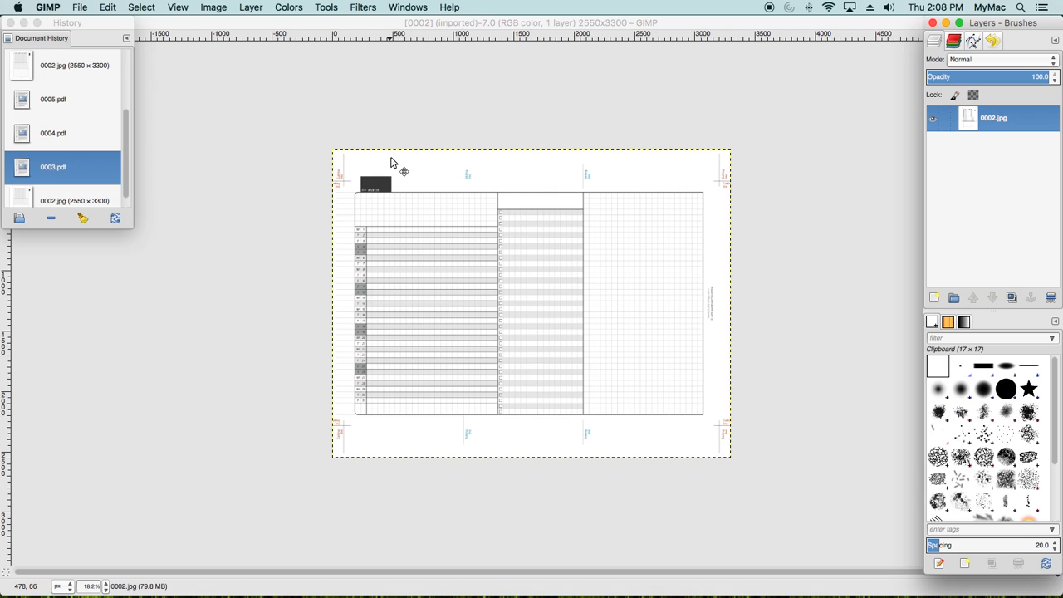
Step: Zoom the planner page to 1:1 (100%) and bring the blank header above the checkbox column into view
click(213, 8)
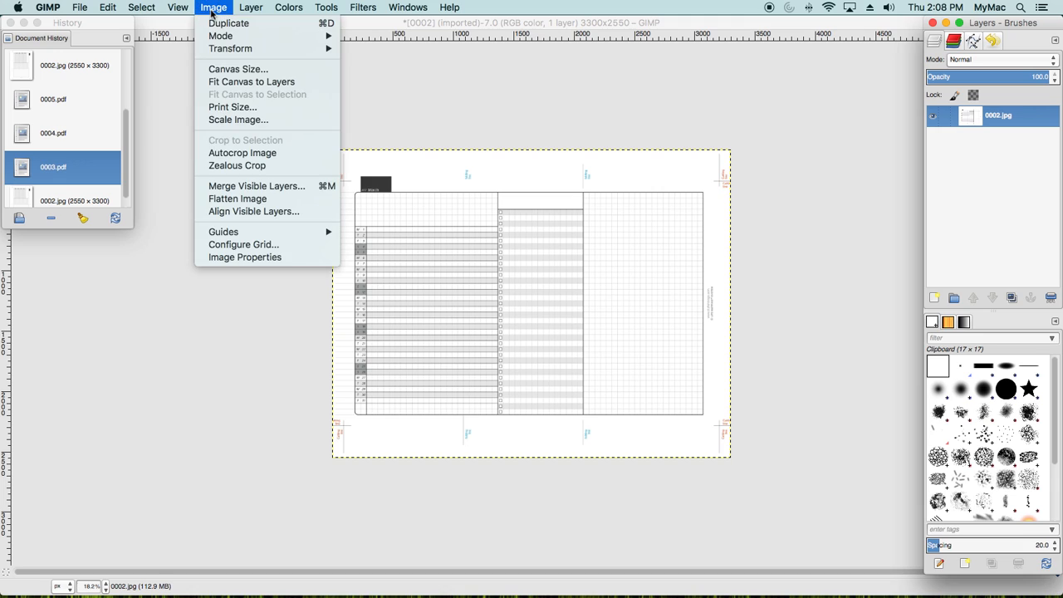
mouse_move(180, 10)
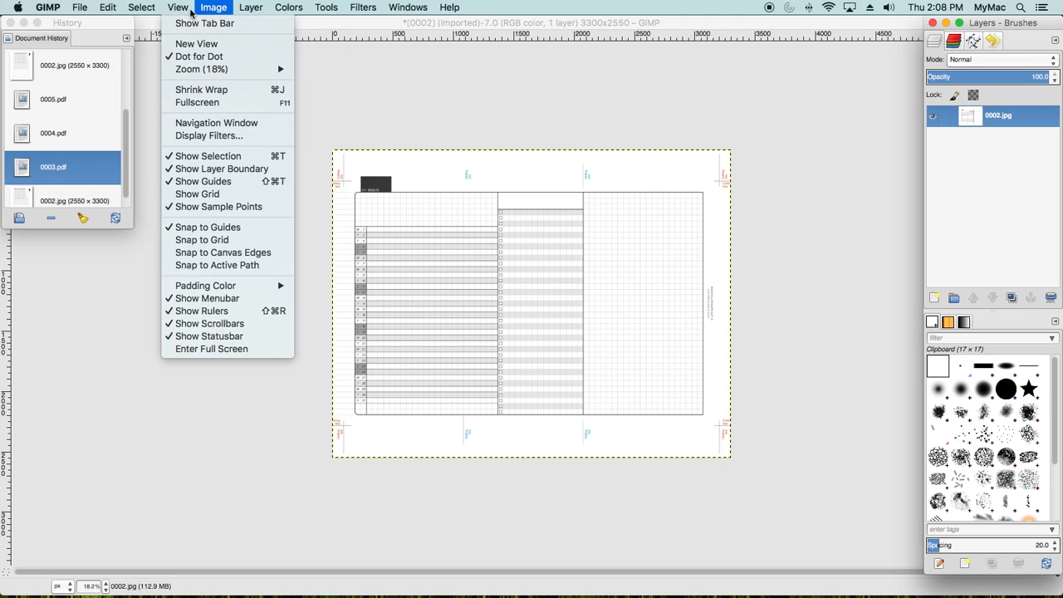
mouse_move(190, 71)
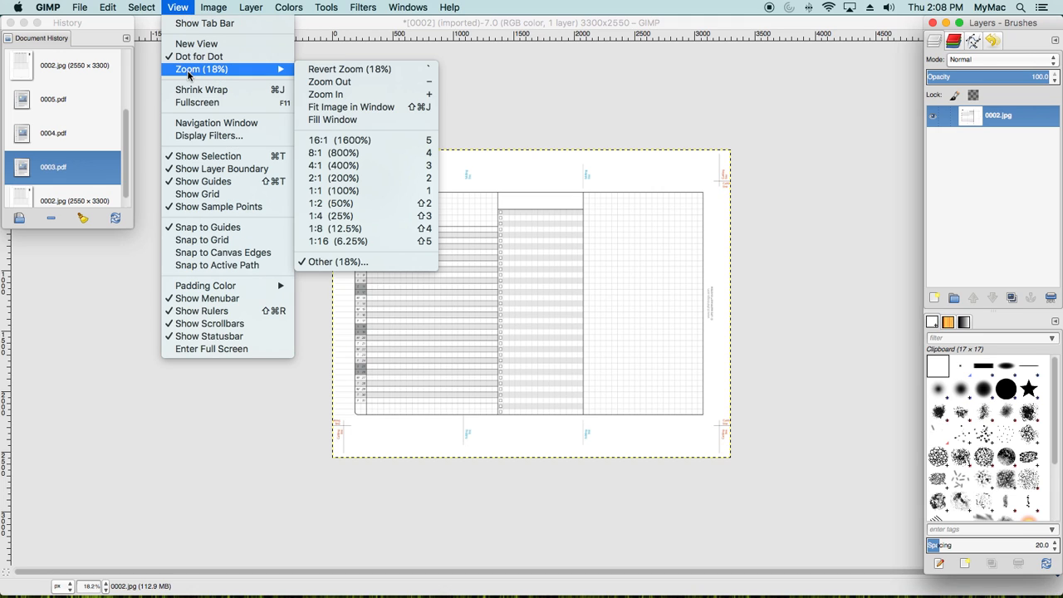
click(325, 191)
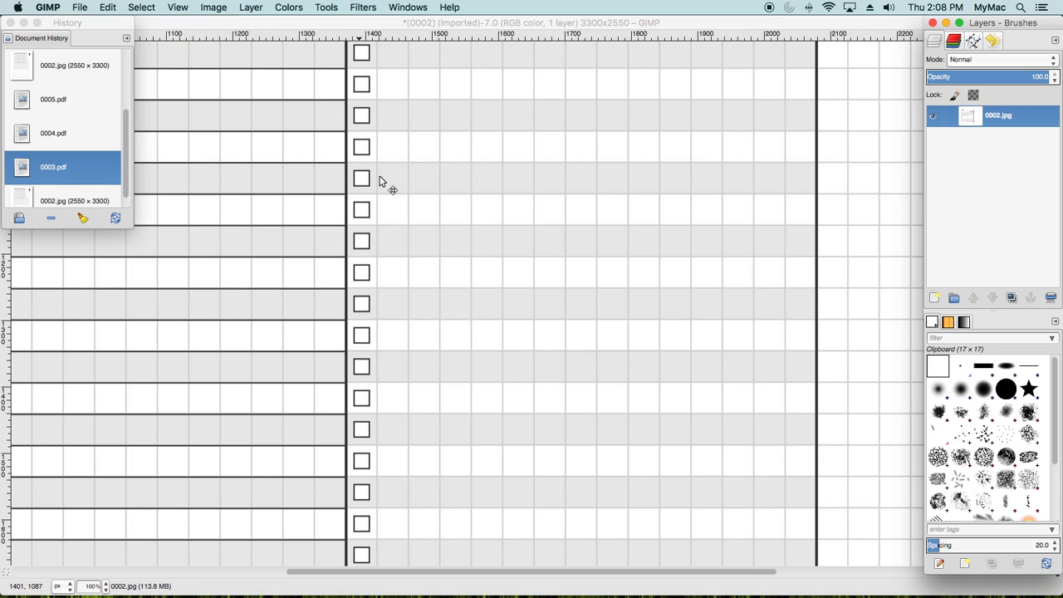
scroll(379, 179, up, 10)
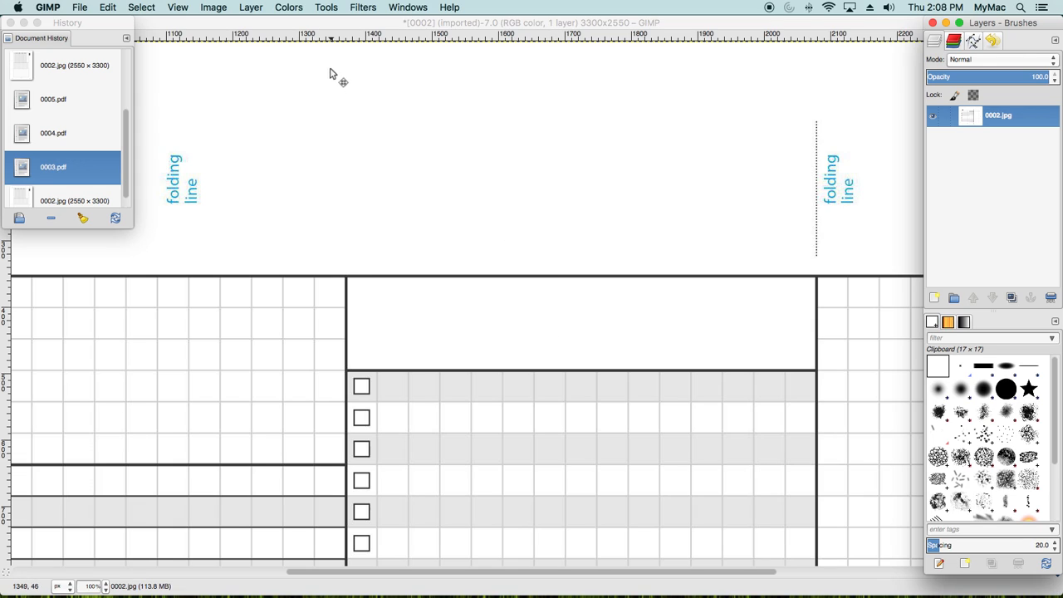
Step: Add a text box about 638 × 82 px in the blank header above the checkbox column, reading IMPORTANT
click(325, 9)
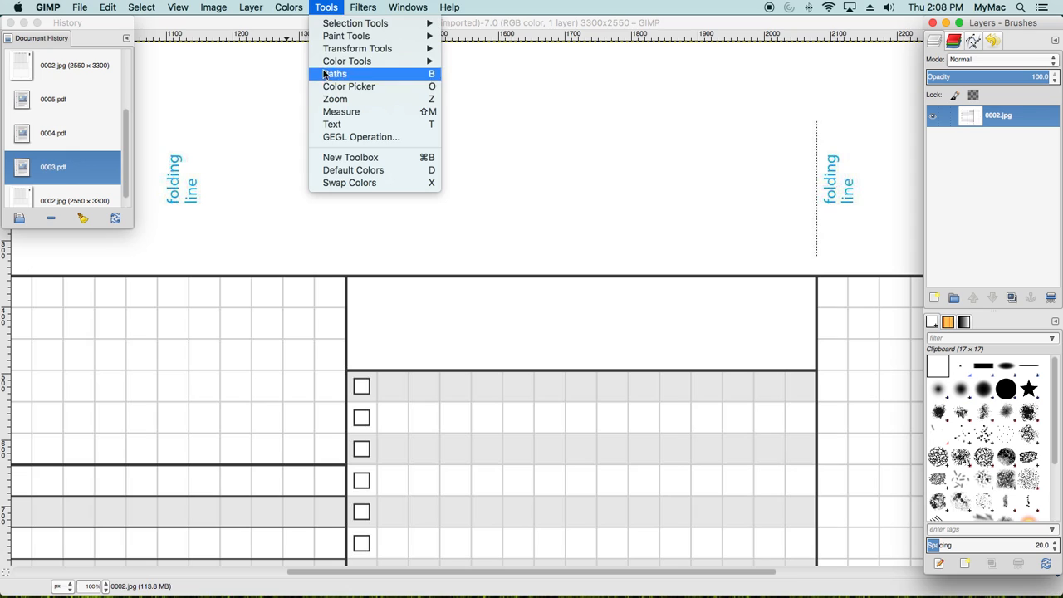
click(327, 123)
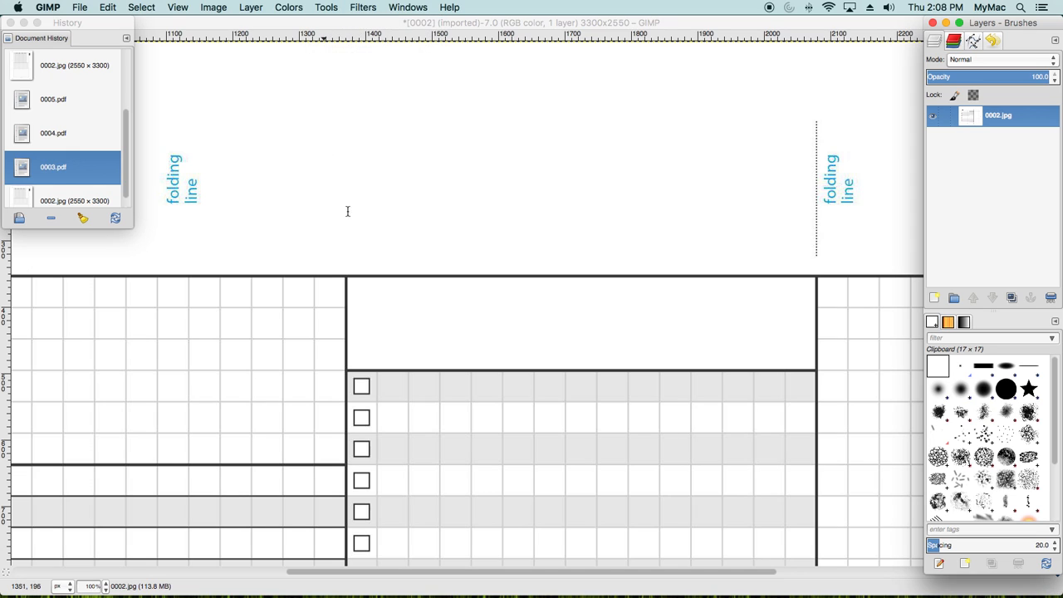
drag(371, 299, 796, 353)
key(Tab)
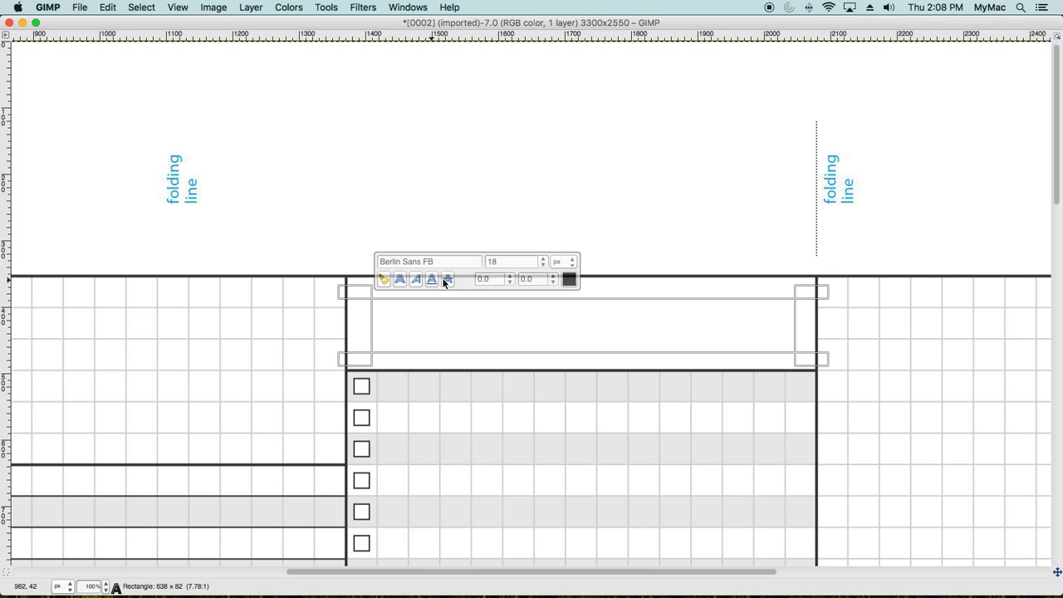
click(396, 322)
click(397, 324)
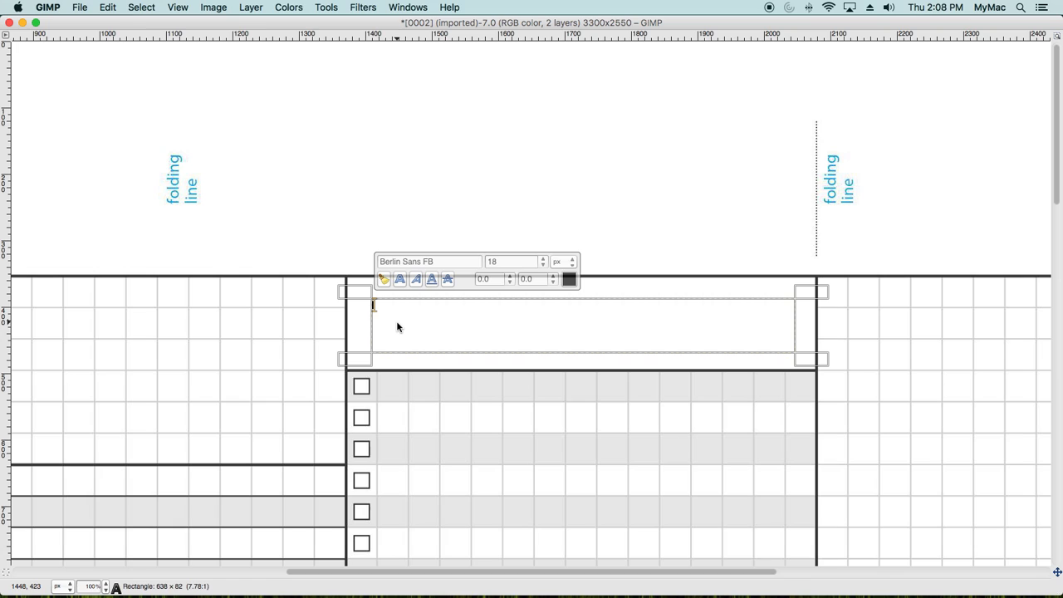
text(IMPORTANT)
Step: Set the font size of the whole IMPORTANT heading to 60 px, after trying 40 px
drag(436, 304, 371, 305)
drag(507, 262, 477, 261)
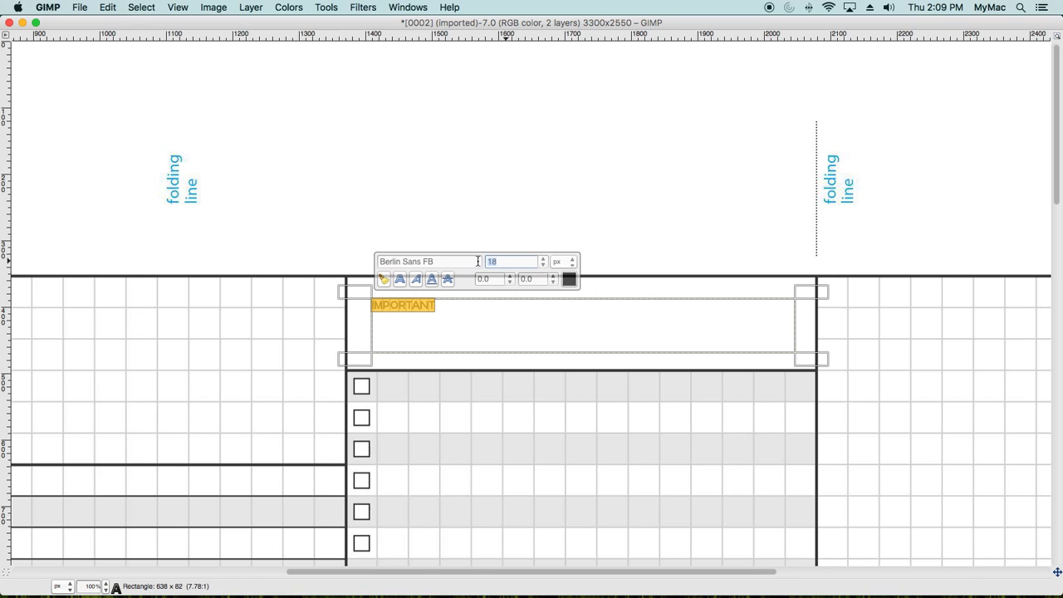
key(Return)
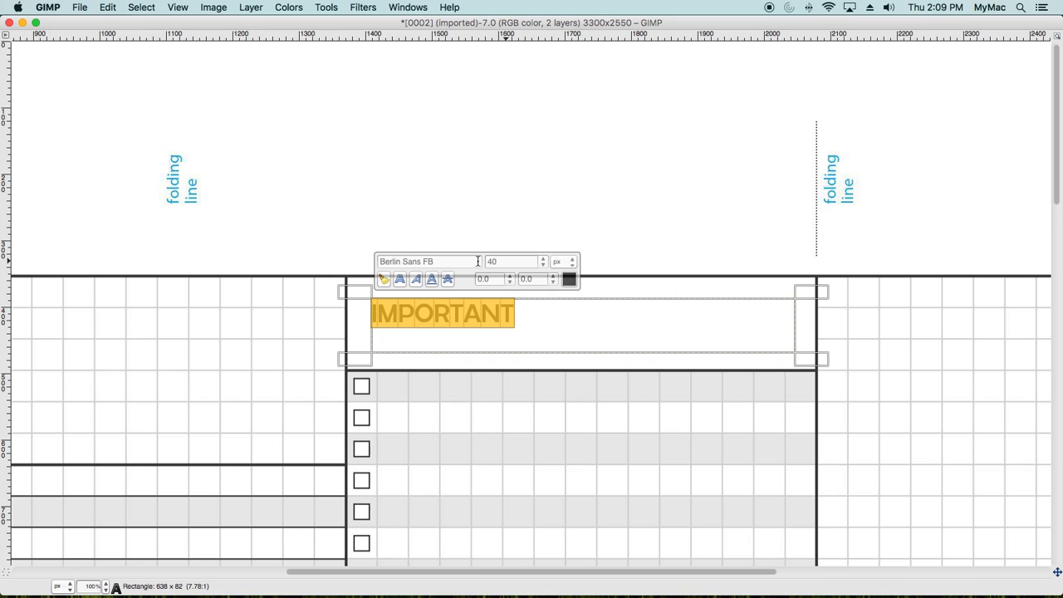
drag(508, 261, 480, 261)
text(60)
key(Return)
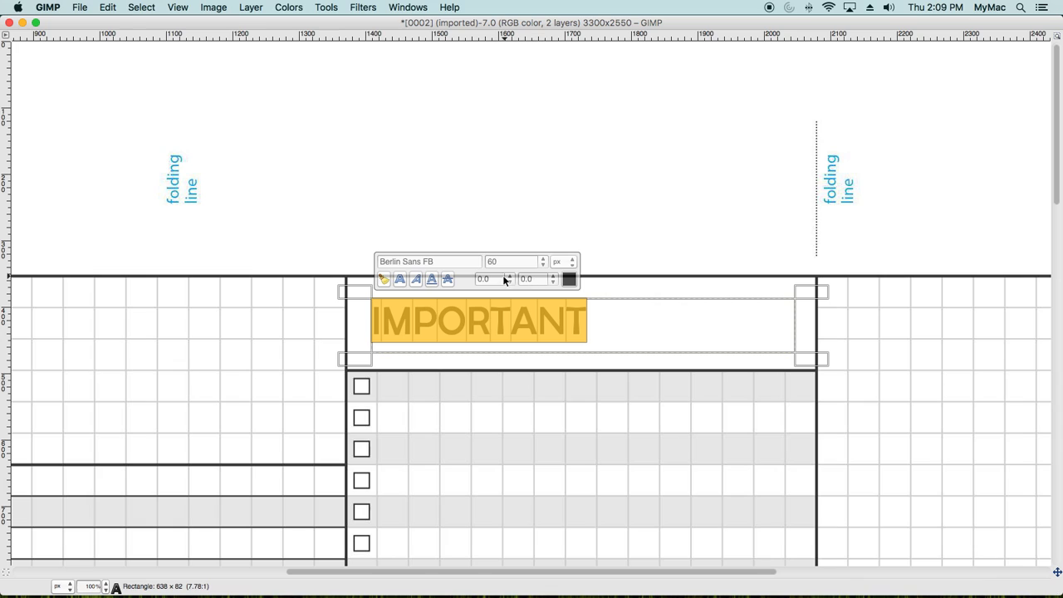
click(511, 277)
click(510, 277)
click(511, 276)
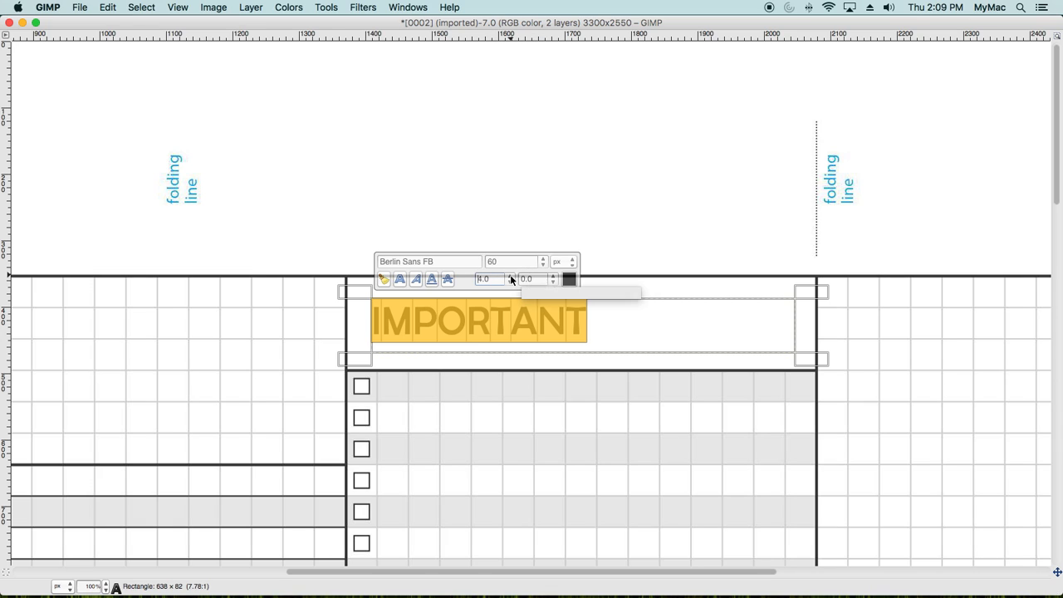
click(511, 281)
click(511, 281)
click(512, 281)
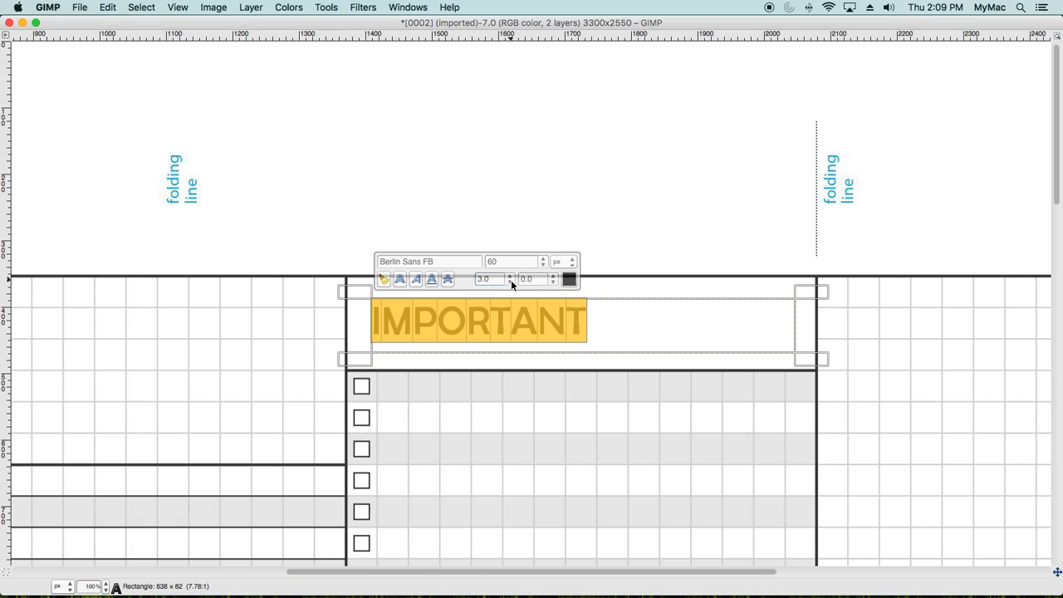
click(511, 282)
Step: Set the kerning of the IMPORTANT heading to 10.0 and indent the word to roughly centre it in its text box
click(553, 277)
click(553, 276)
click(553, 277)
click(553, 277)
click(553, 276)
click(553, 276)
click(553, 276)
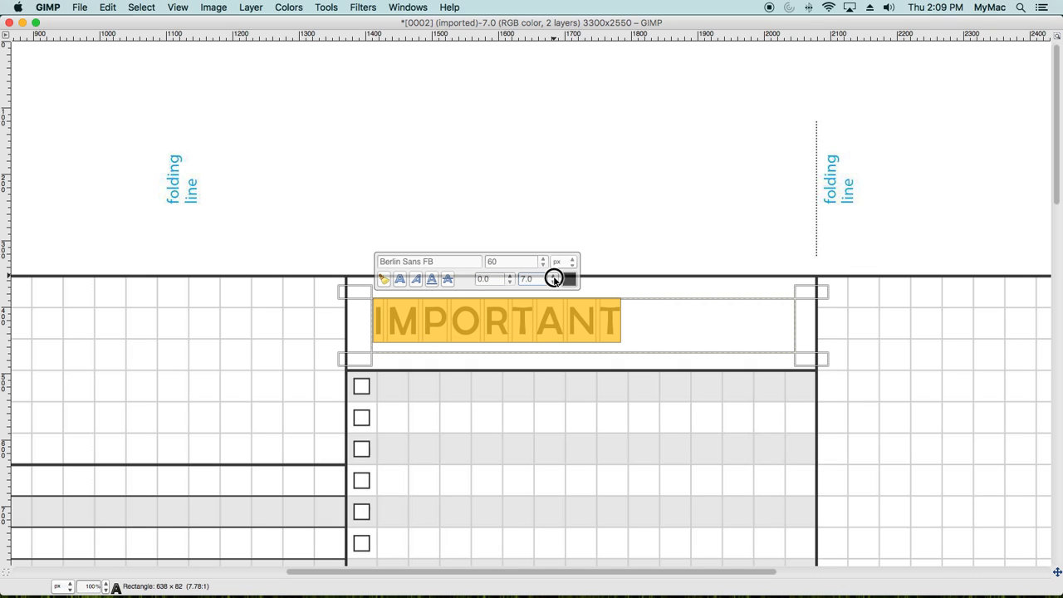
click(553, 277)
click(553, 277)
click(553, 277)
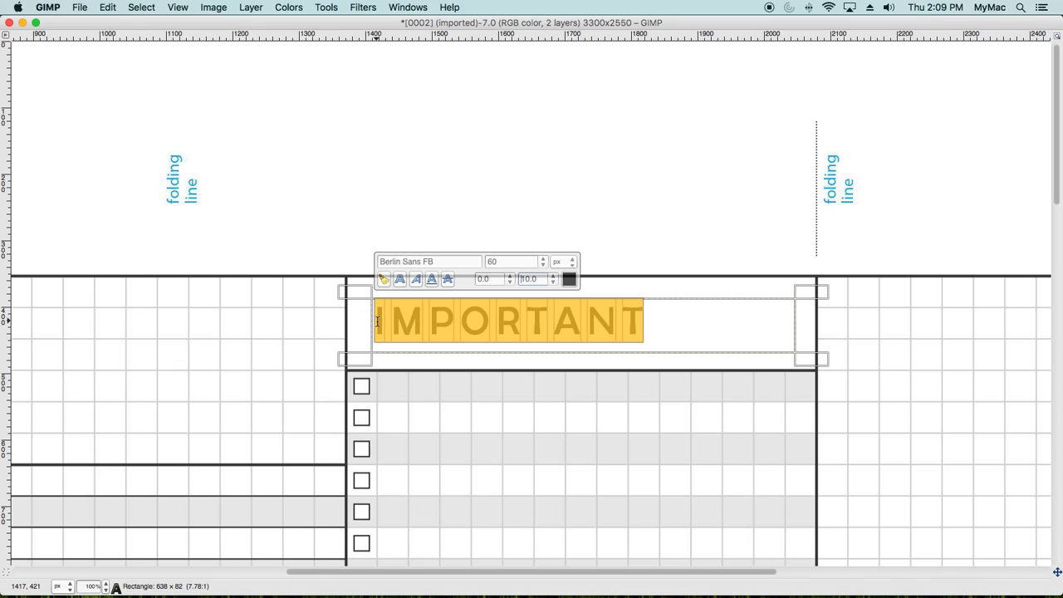
click(377, 321)
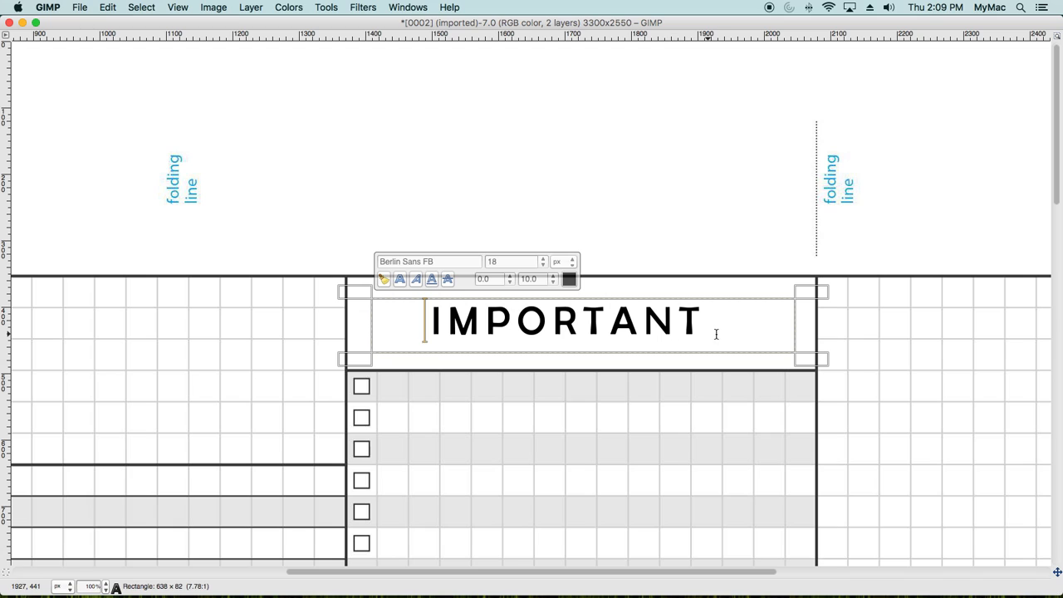
Step: Colour the IMPORTANT heading dark green, 118f0b
drag(708, 321, 439, 319)
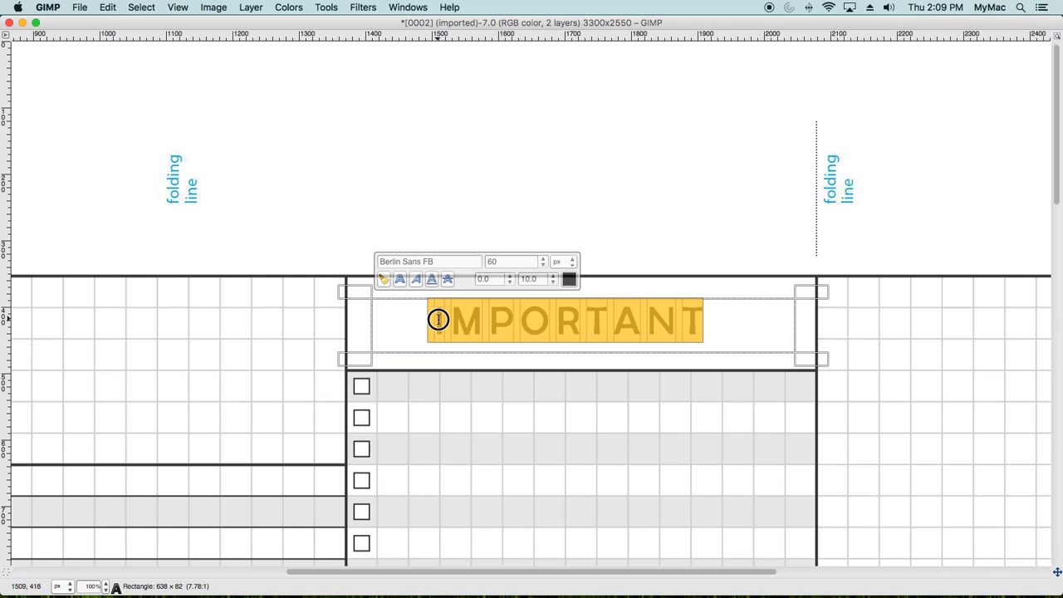
click(569, 279)
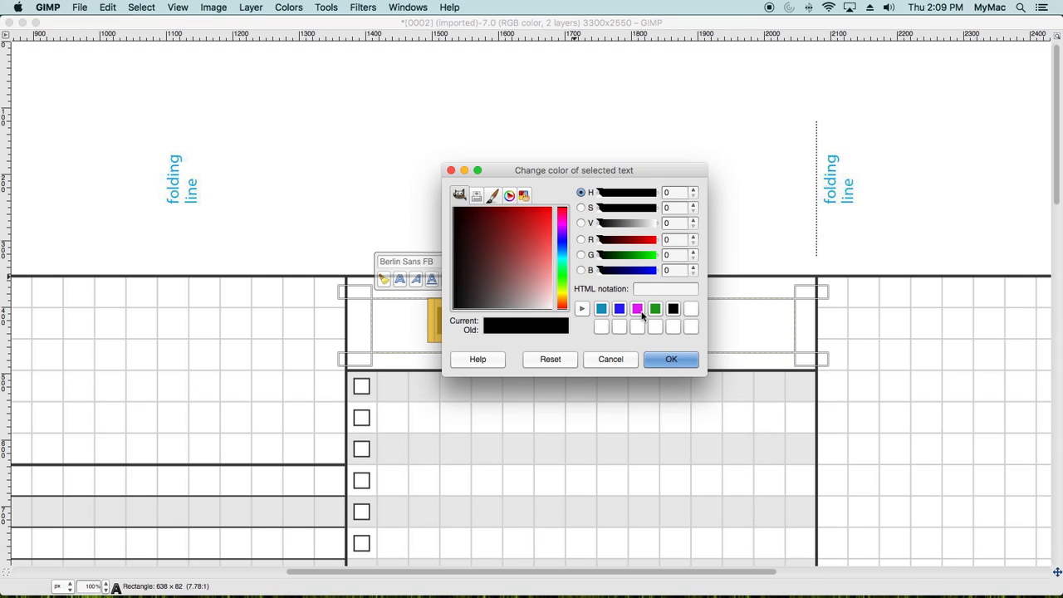
click(655, 308)
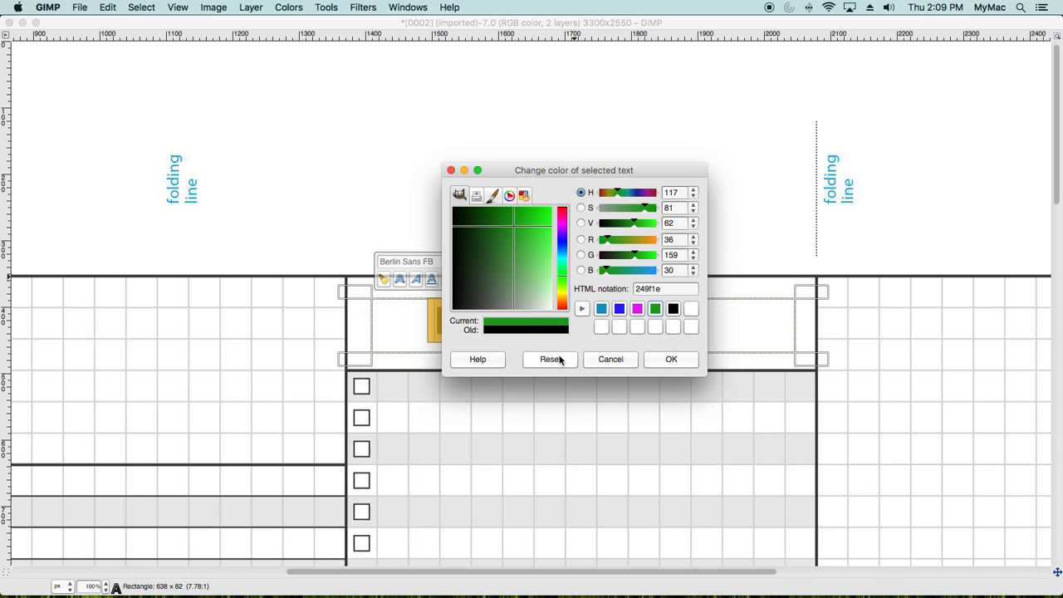
click(508, 216)
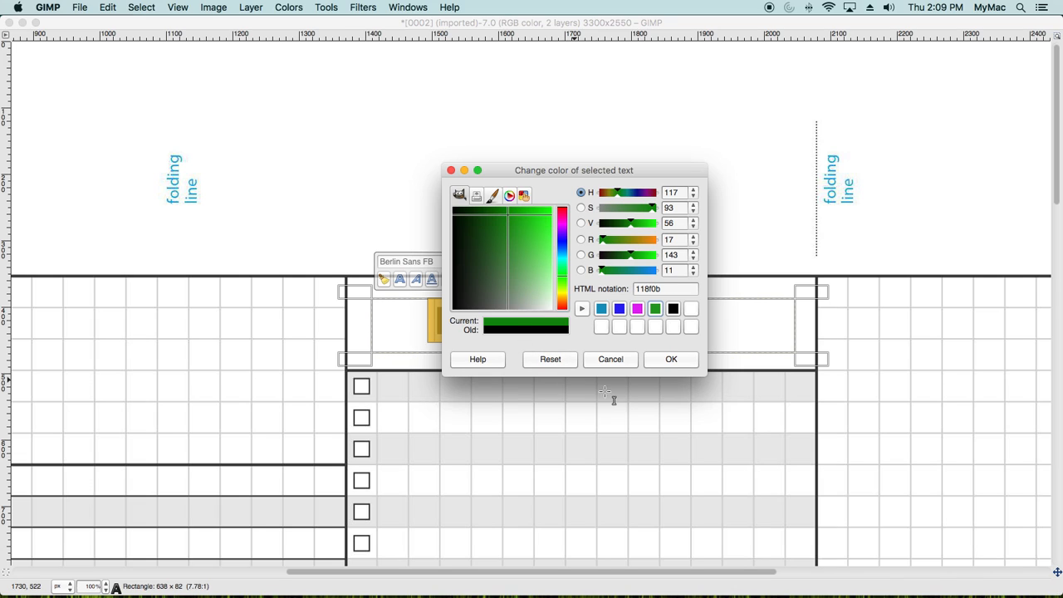
click(671, 360)
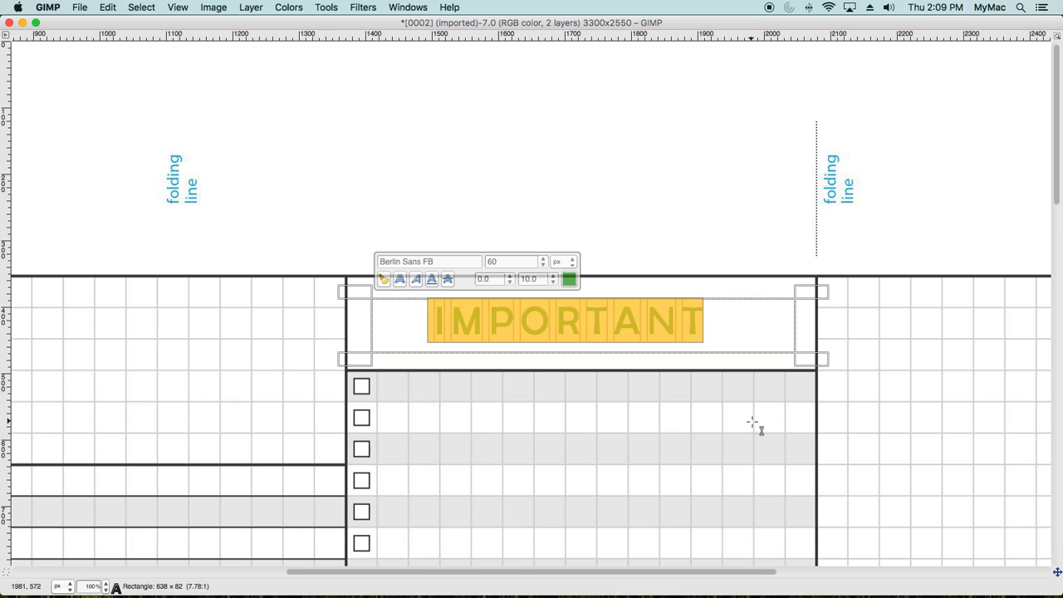
Step: Browse the fonts beginning with A and with BE for the IMPORTANT heading, and leave its text box
click(378, 262)
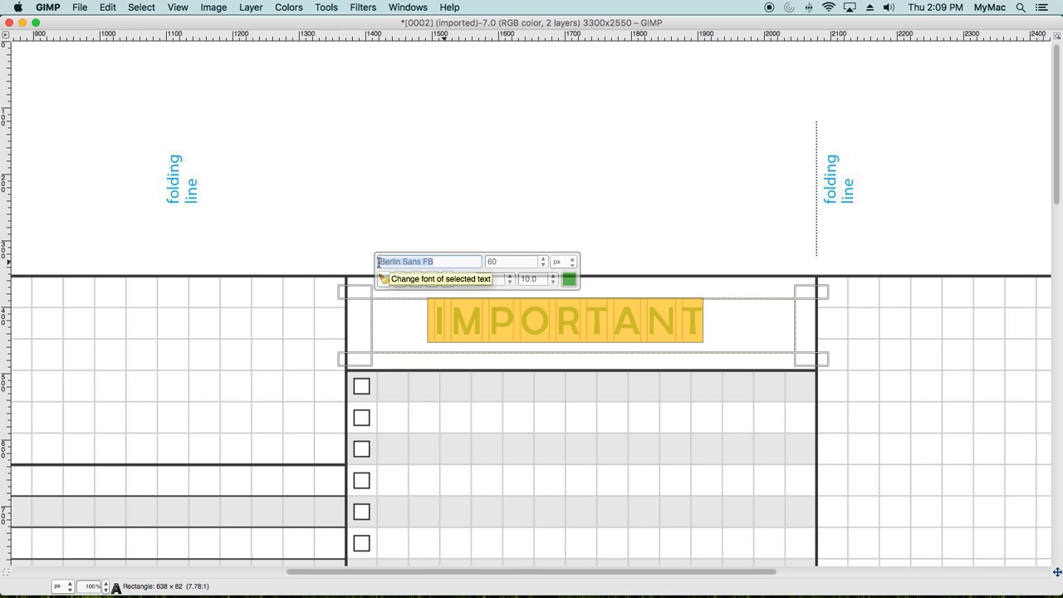
text(A)
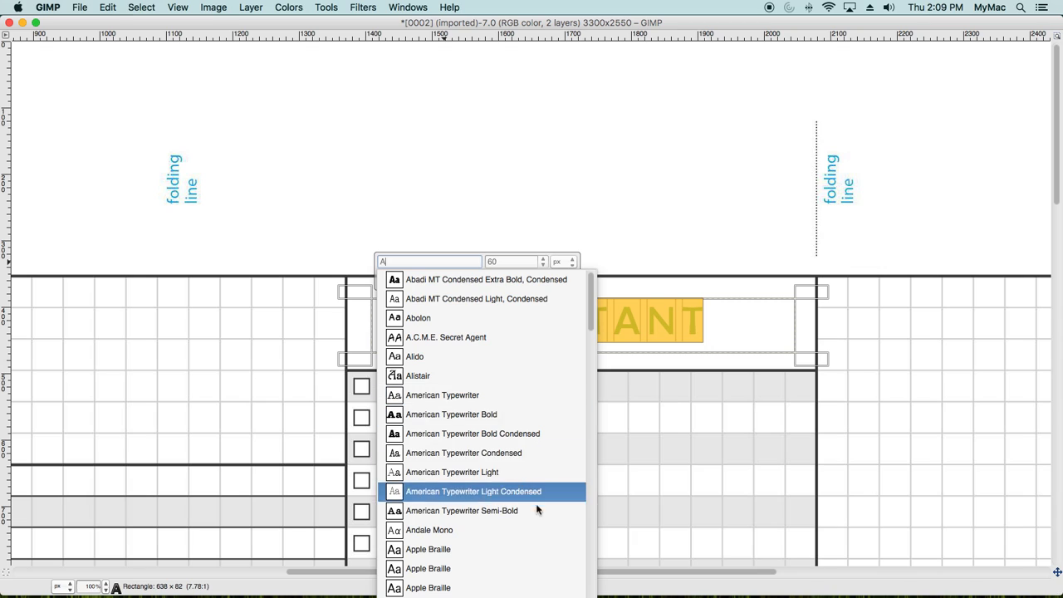
scroll(498, 452, down, 10)
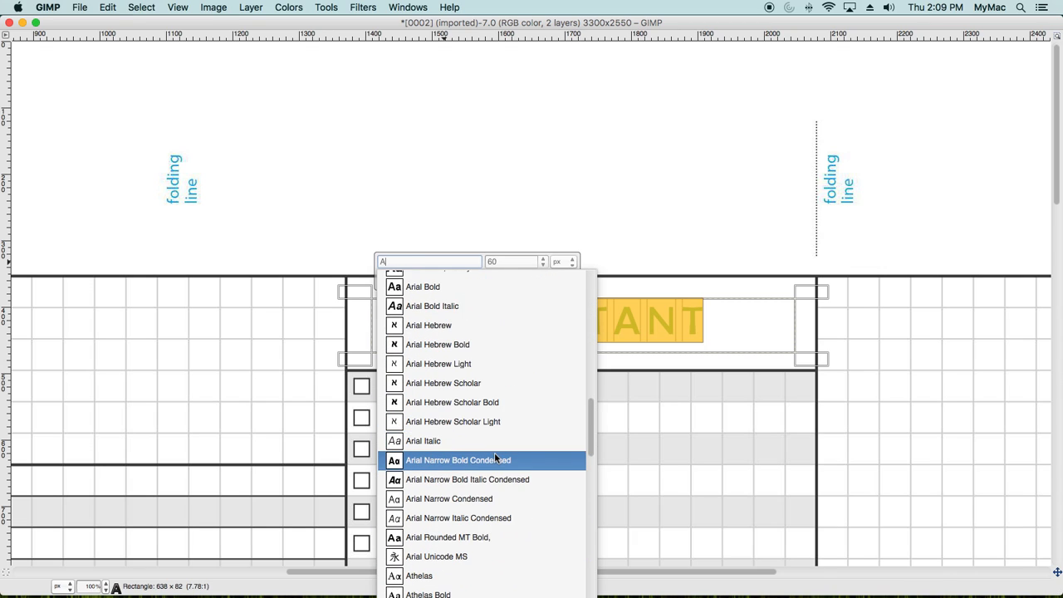
scroll(495, 457, down, 12)
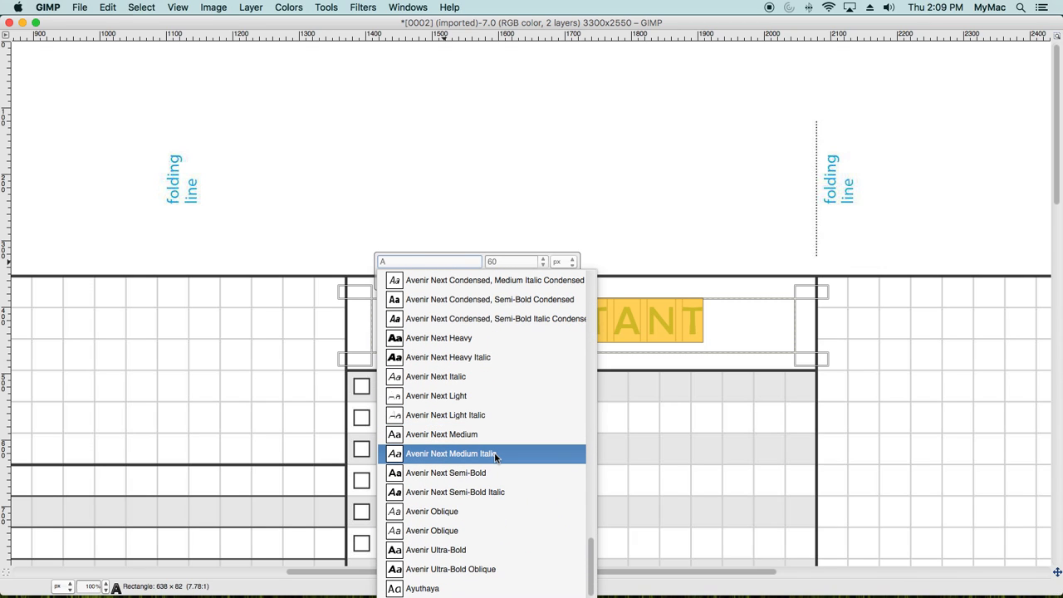
scroll(495, 453, up, 15)
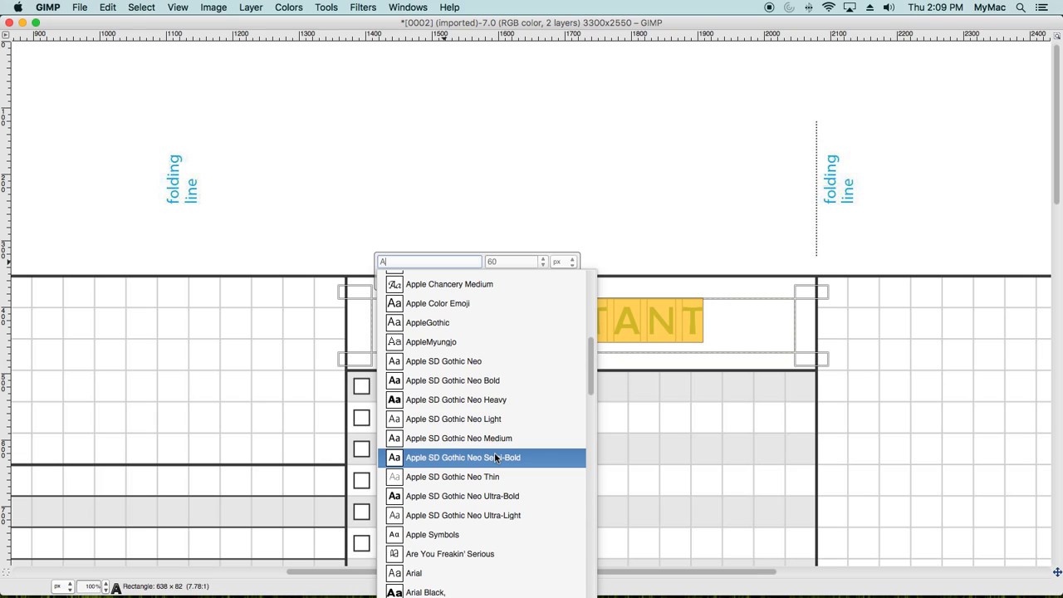
click(384, 263)
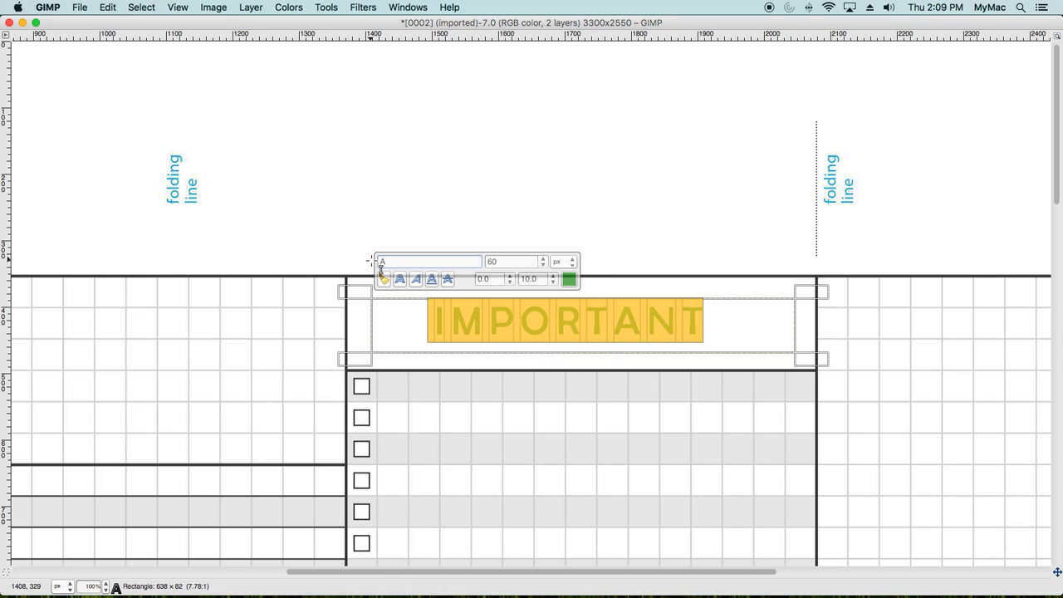
drag(398, 262, 372, 261)
text(BE)
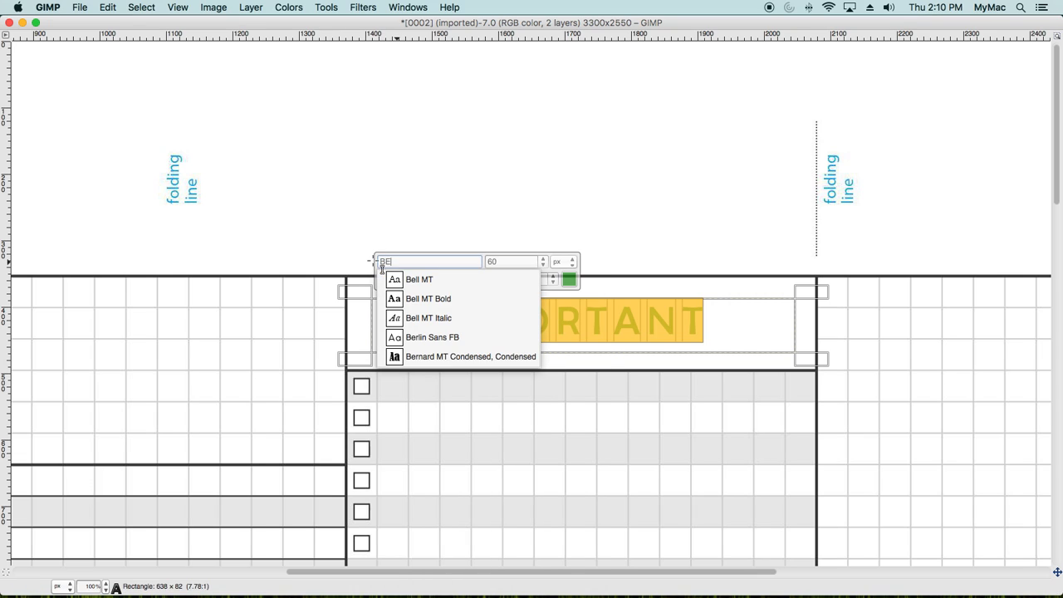
key(Escape)
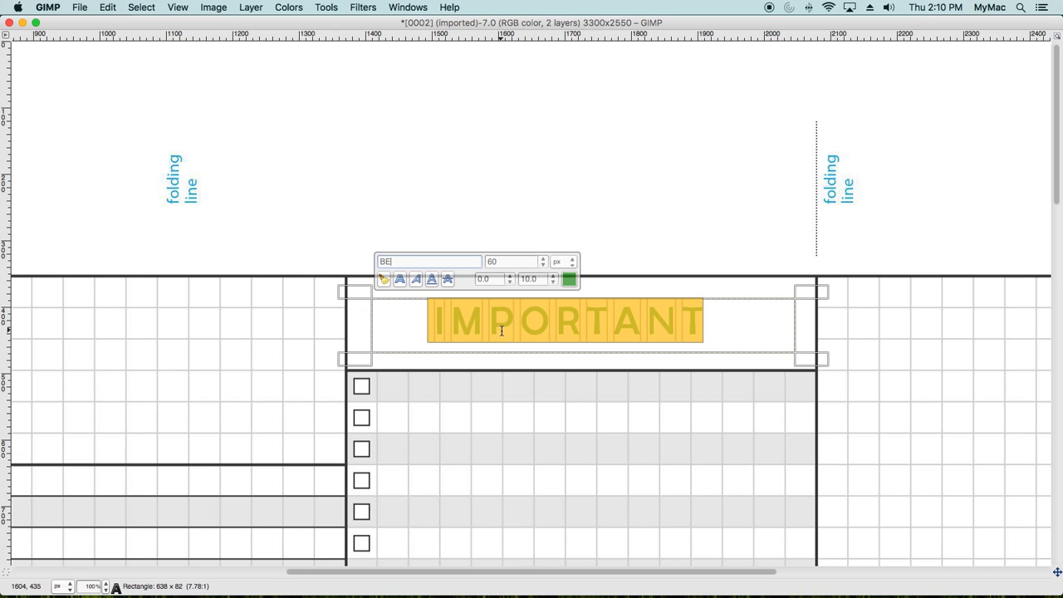
key(BackSpace)
text(E)
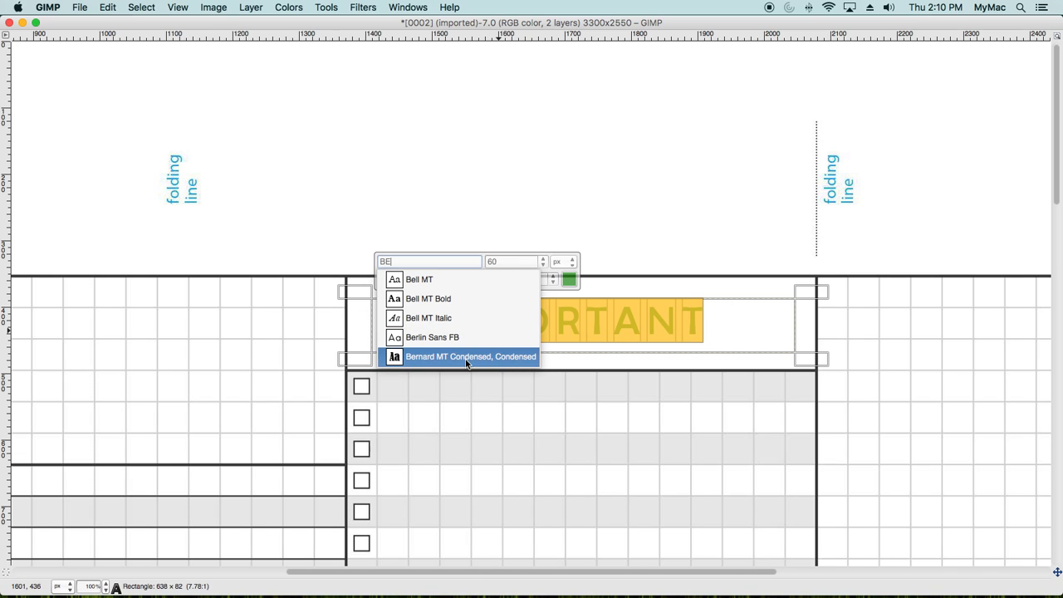
key(Escape)
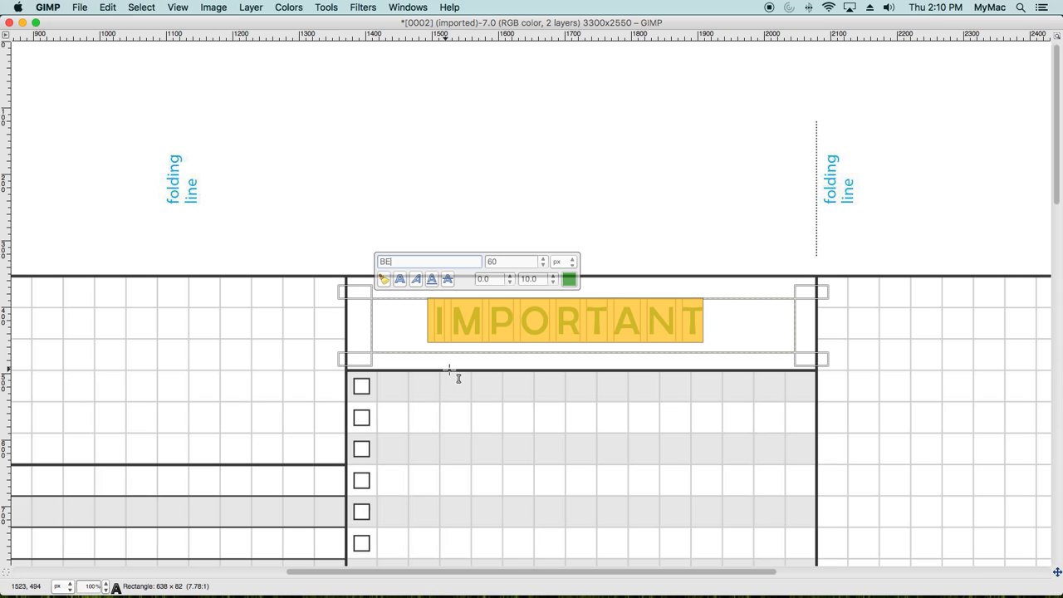
click(854, 365)
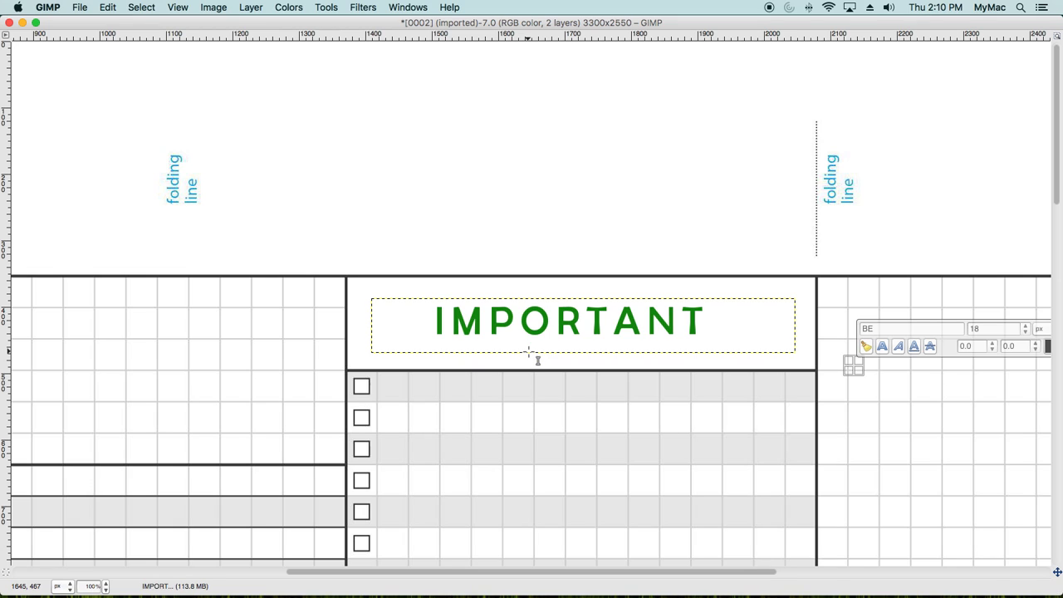
Step: Rotate the whole planner image 90° clockwise
click(221, 12)
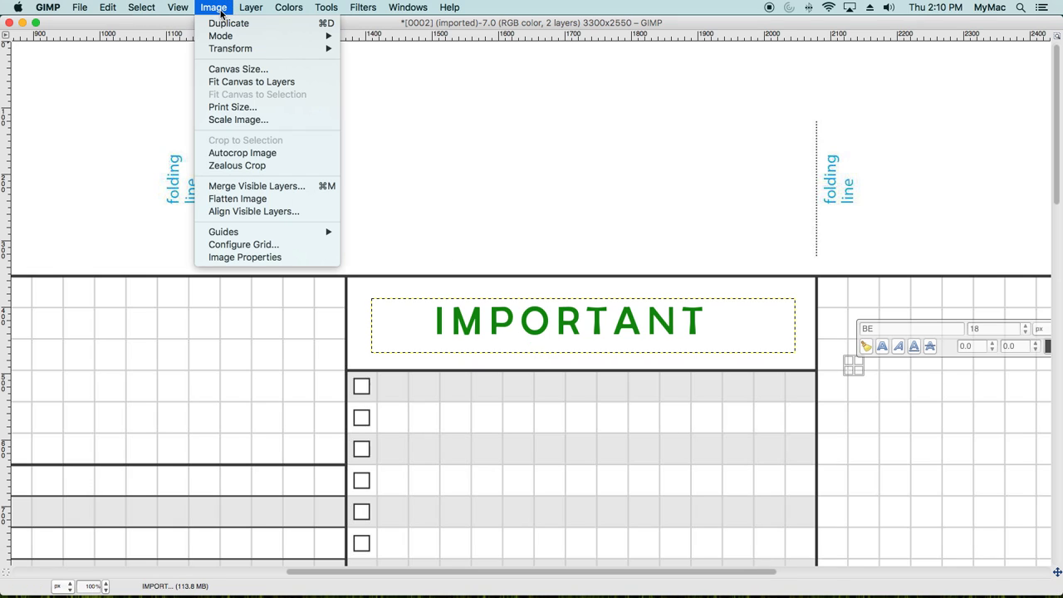
mouse_move(219, 52)
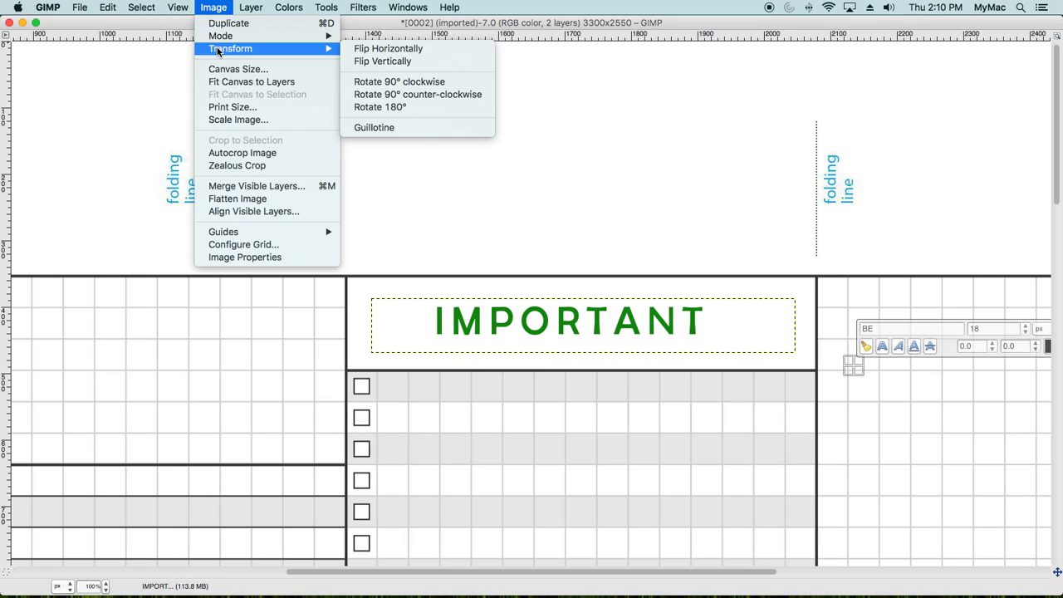
click(419, 83)
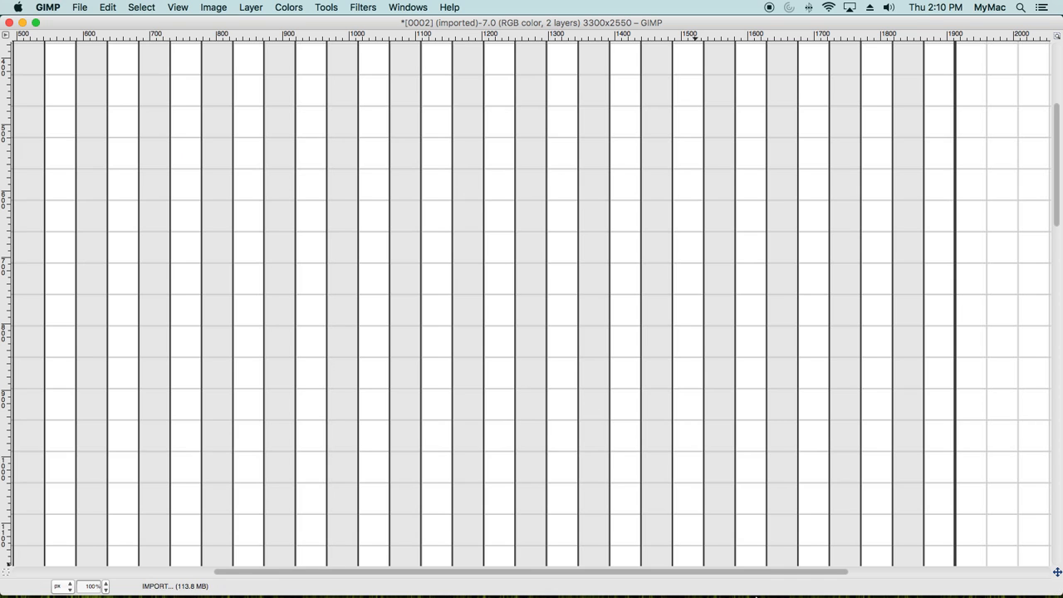
Step: Add a text box about 237 × 41 px in the grid area beside the Wednesday 1 column, containing the word TRASH
drag(764, 572, 976, 576)
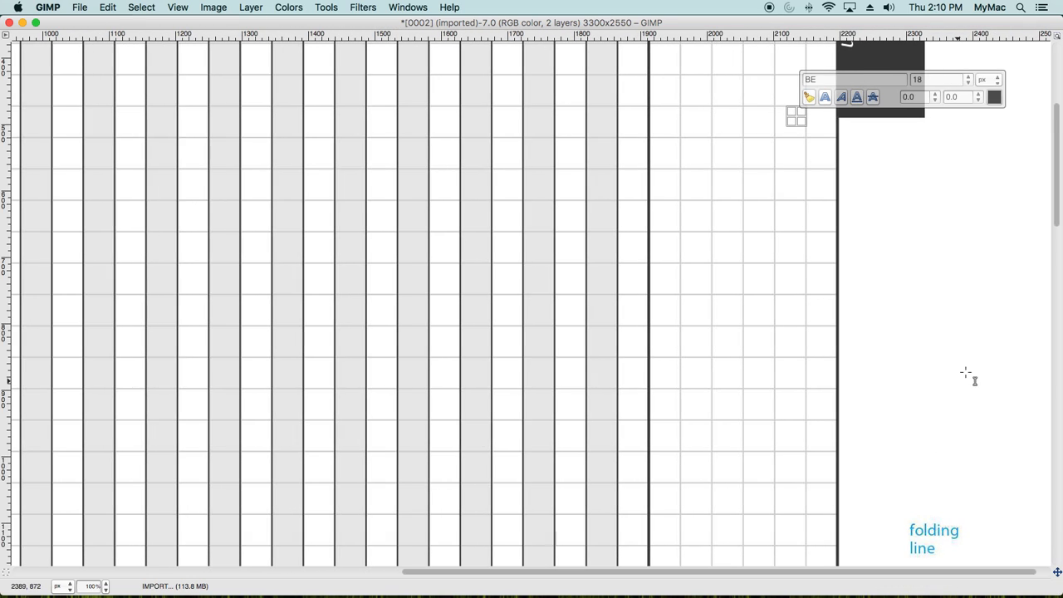
click(1058, 73)
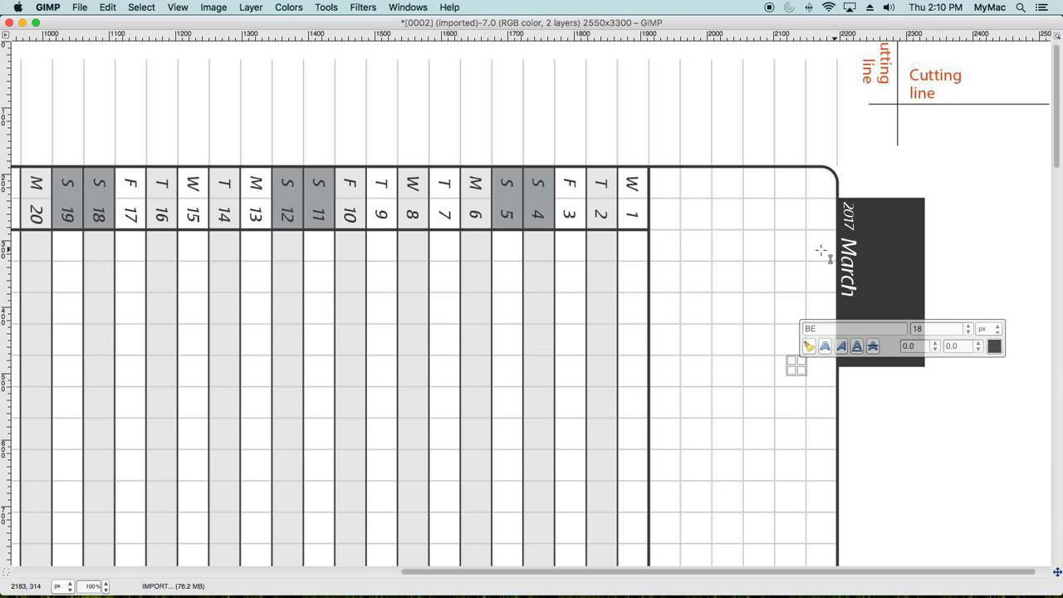
drag(422, 572, 481, 571)
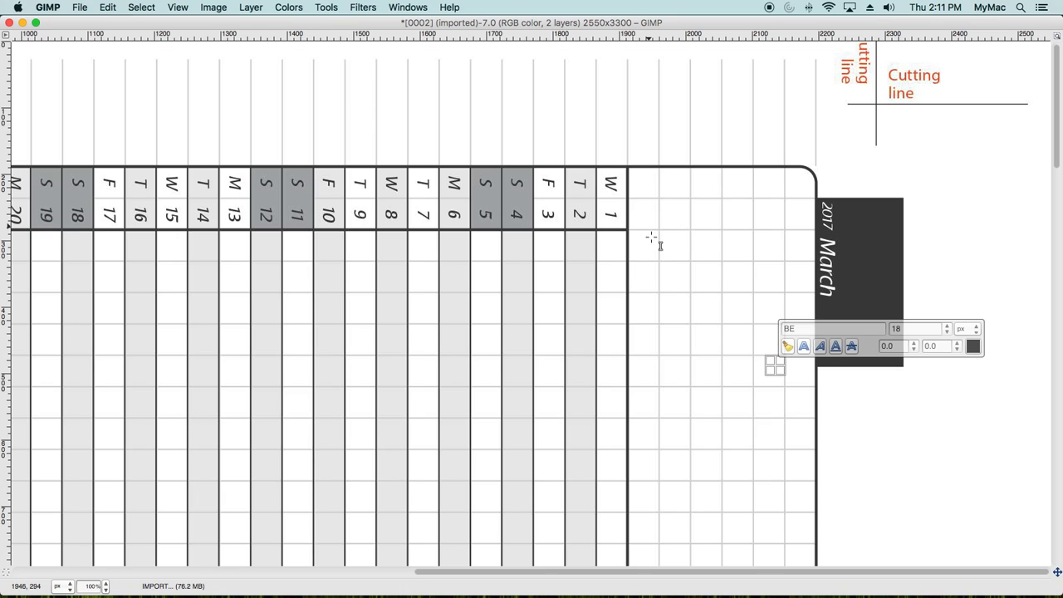
drag(640, 236, 797, 263)
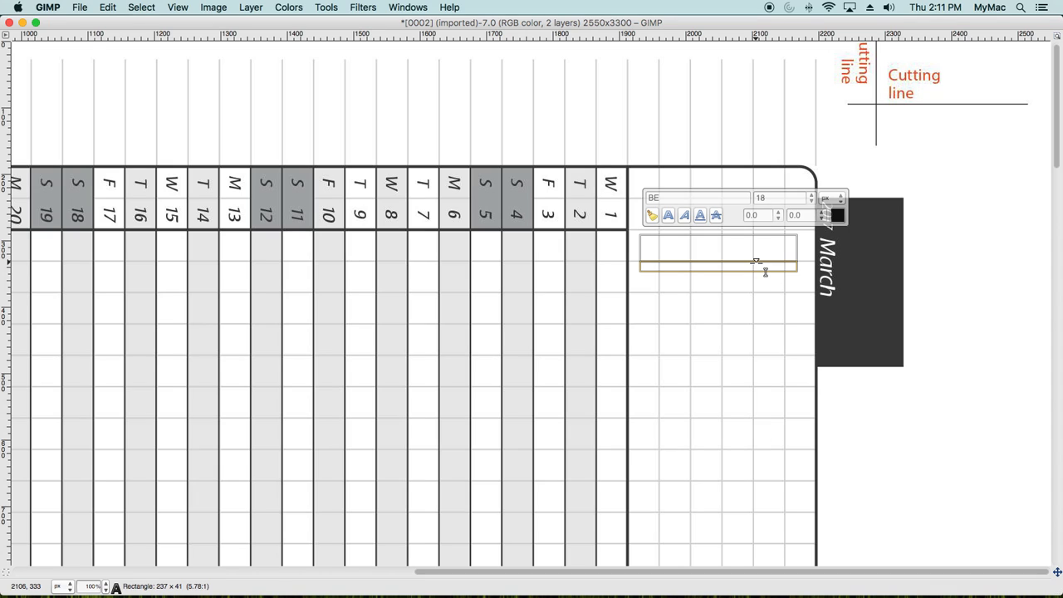
text(TRASH)
key(Return)
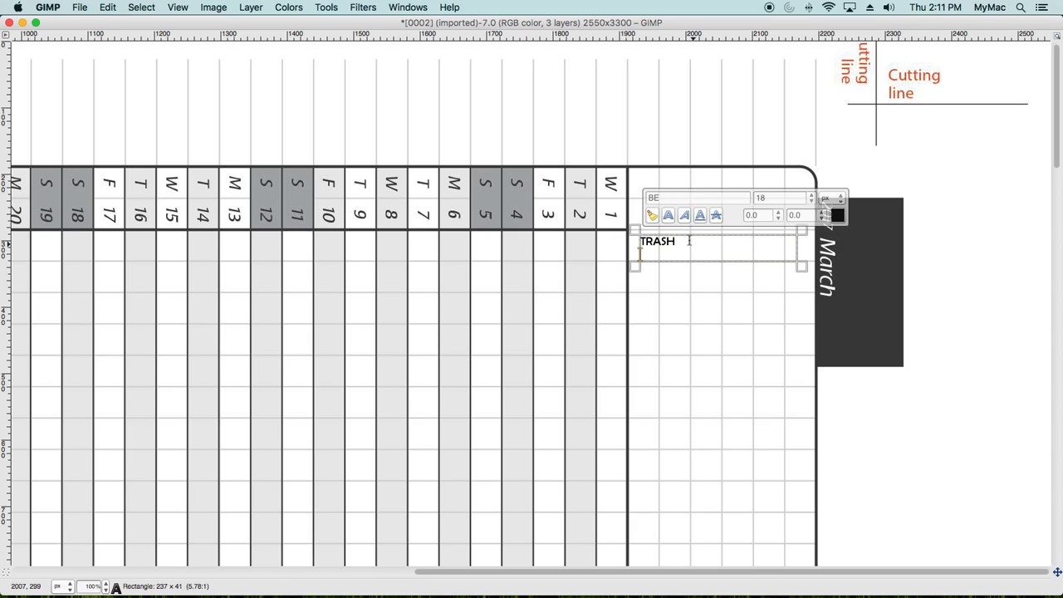
Step: Set the font size of the word TRASH to 30 px
drag(685, 241, 639, 241)
drag(777, 198, 737, 198)
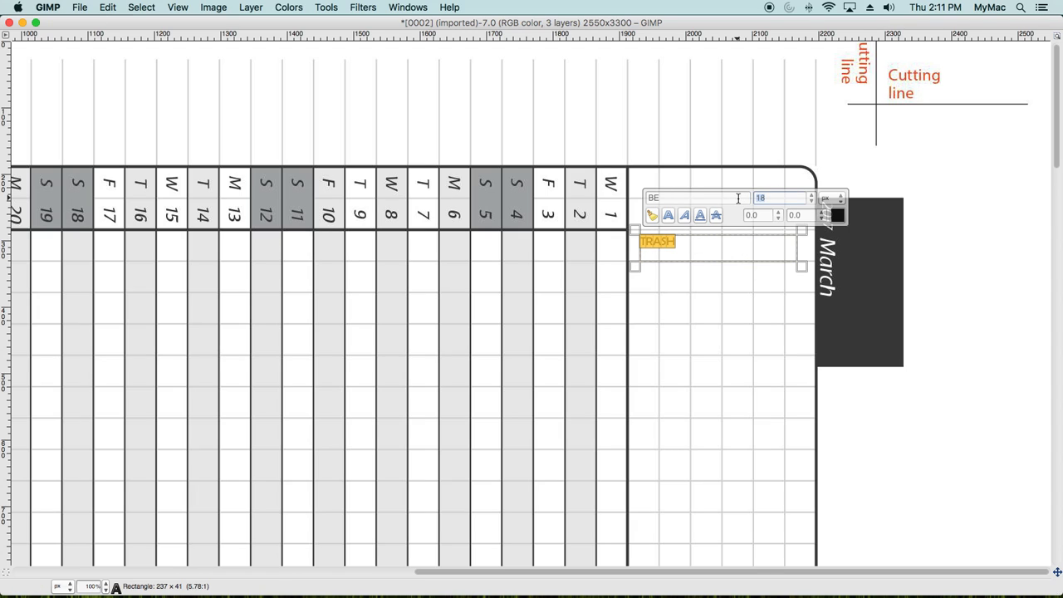
text(30)
key(Return)
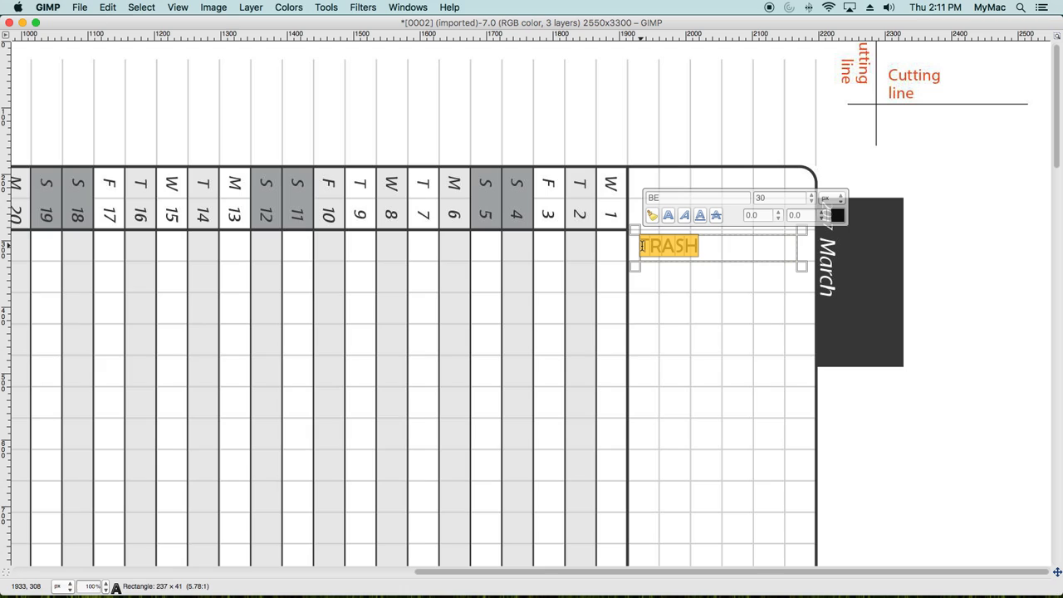
Step: Resize the TRASH text box to about 207 × 29 px, aligning its left edge with the first inner vertical grid line
click(648, 245)
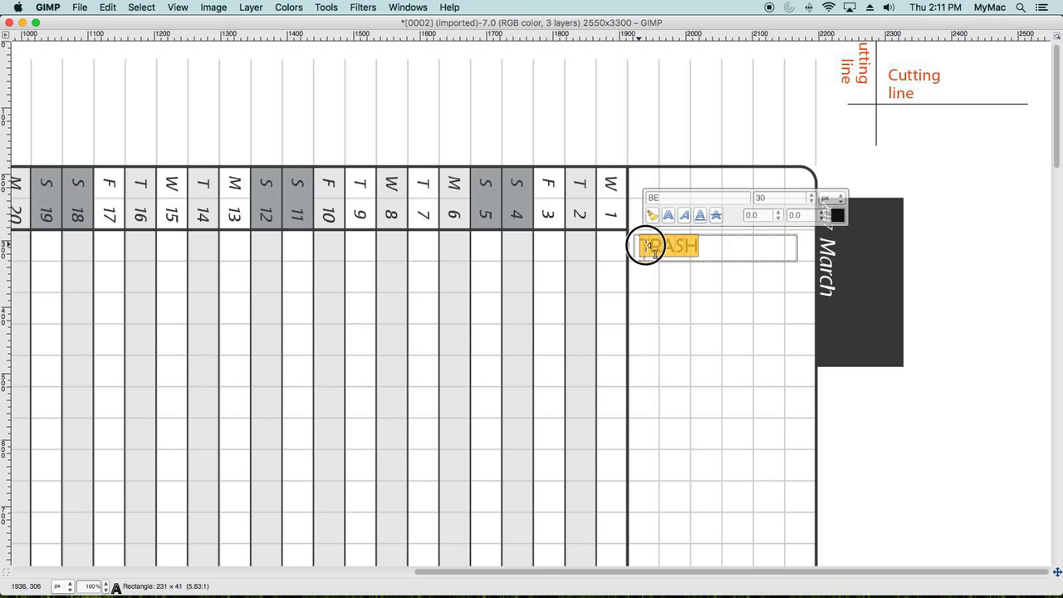
drag(649, 248, 667, 247)
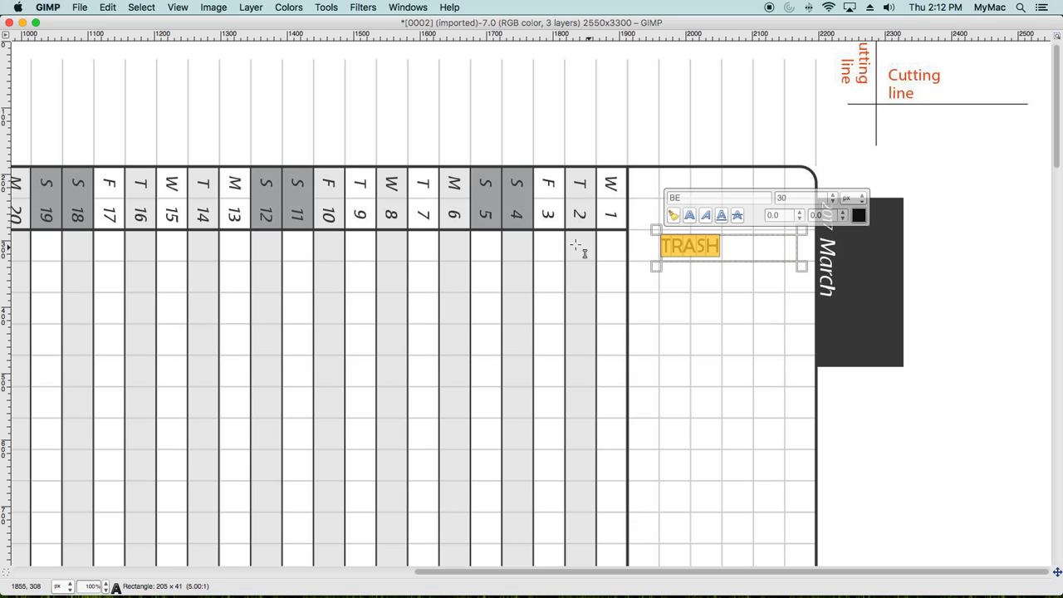
click(664, 269)
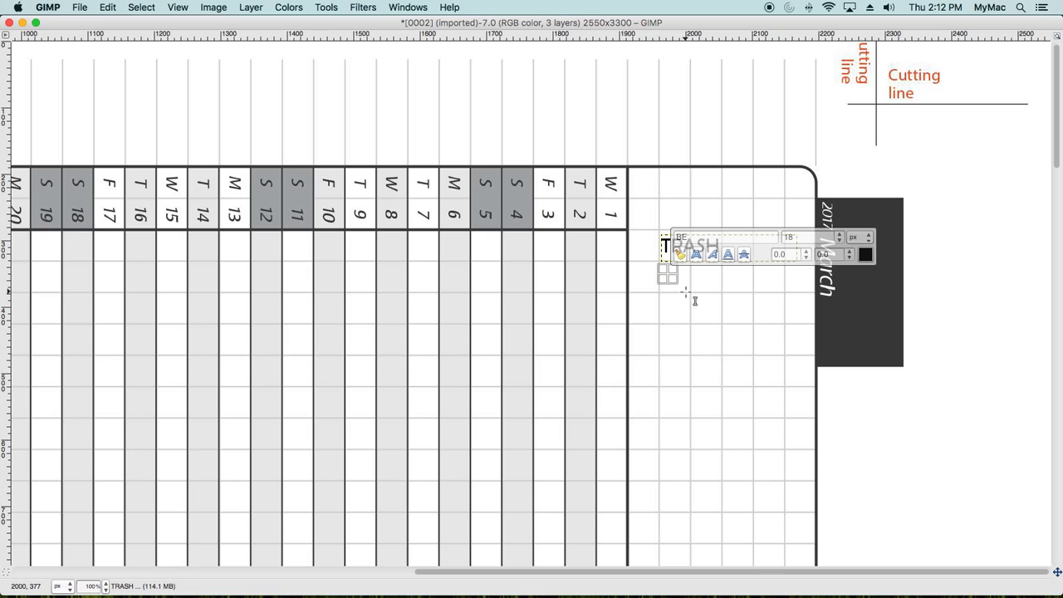
click(664, 246)
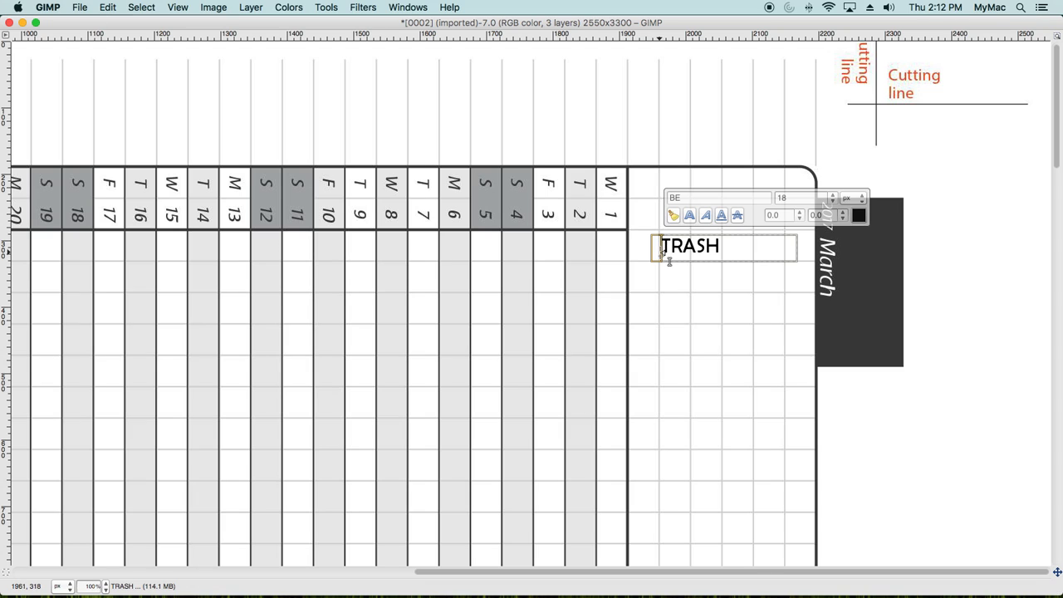
mouse_move(669, 262)
mouse_down()
mouse_move(679, 251)
mouse_move(640, 254)
mouse_move(664, 257)
mouse_up()
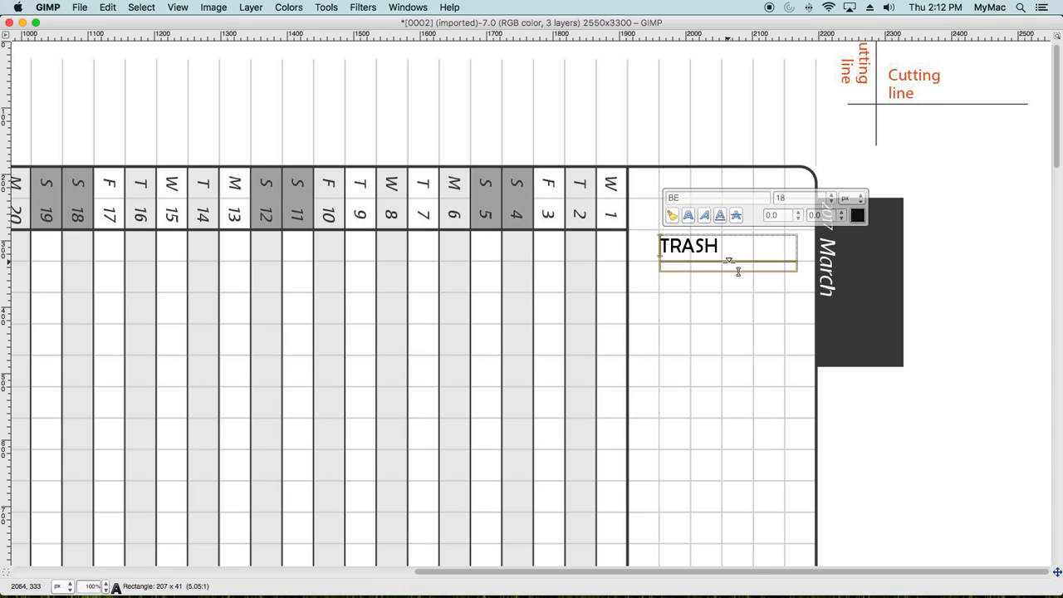
drag(737, 271, 726, 258)
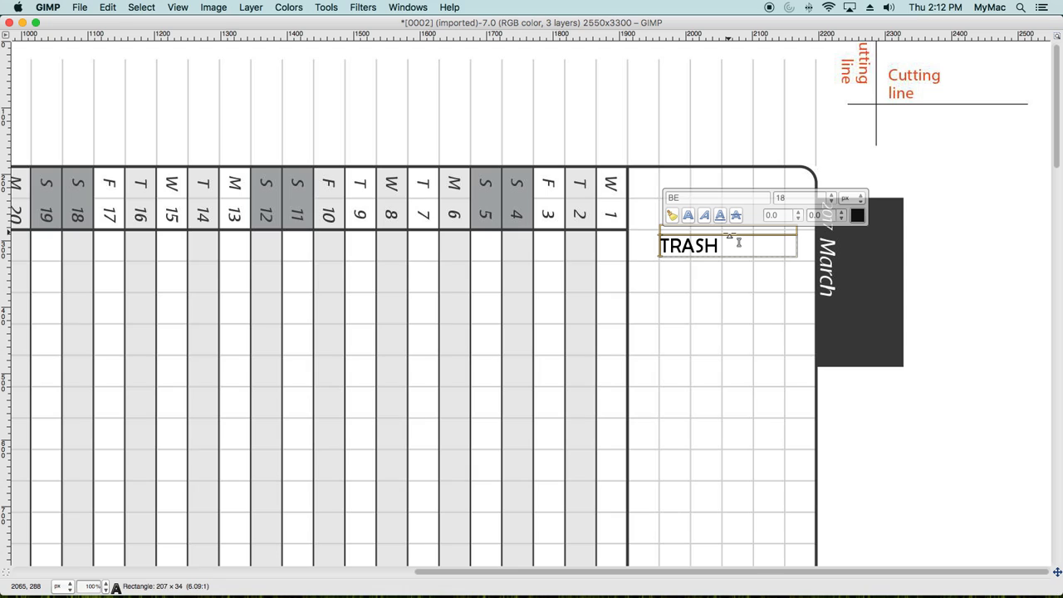
drag(729, 235, 735, 240)
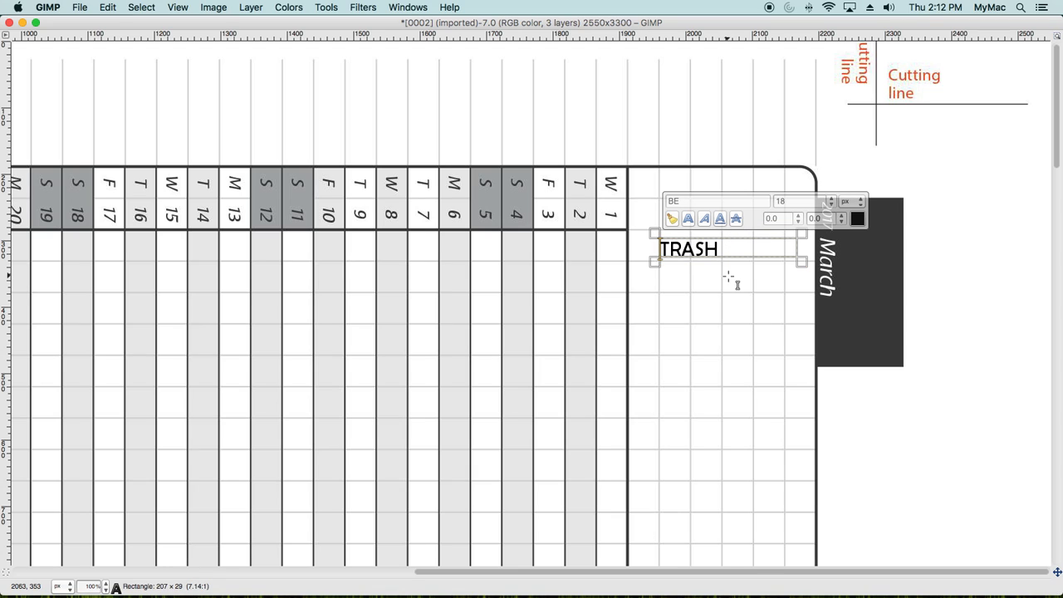
click(728, 276)
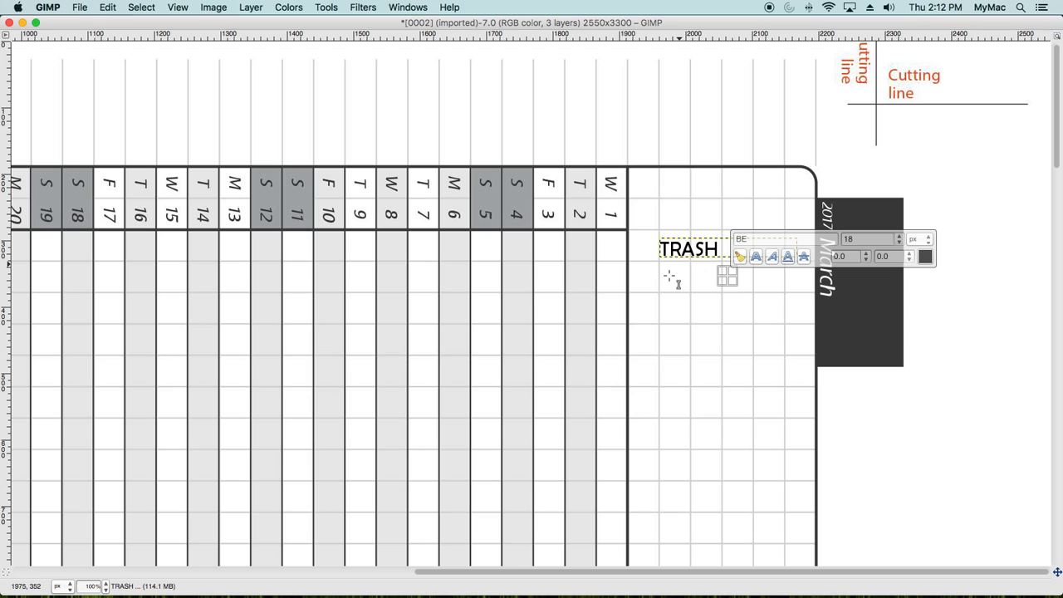
Step: Add a text box about 185 × 34 px directly below TRASH with the word LAUNDRY at a font size of 30 px
drag(661, 264, 785, 288)
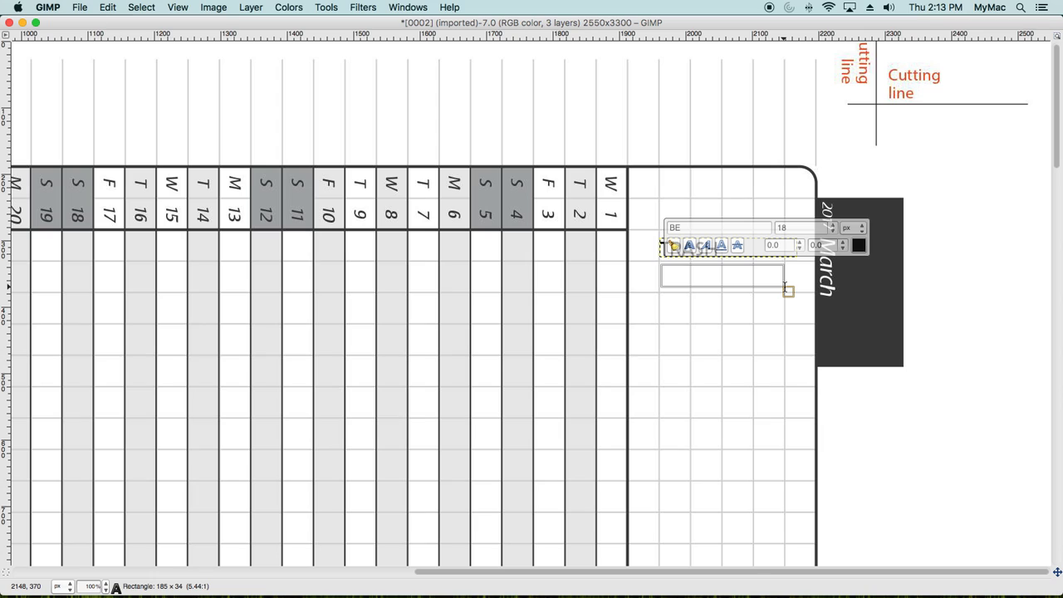
text(LAUNDRY)
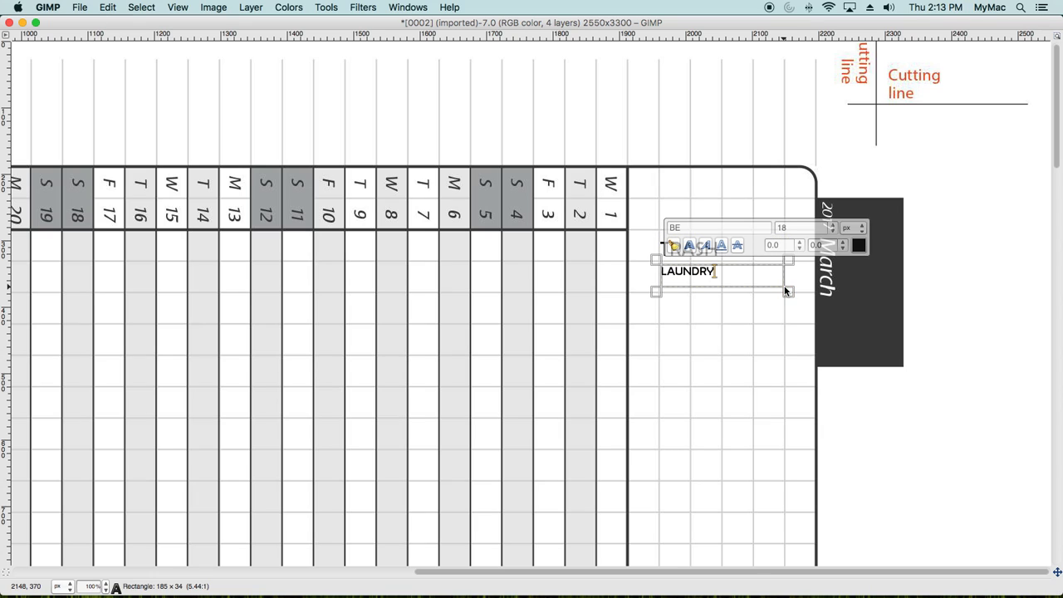
drag(716, 271, 665, 272)
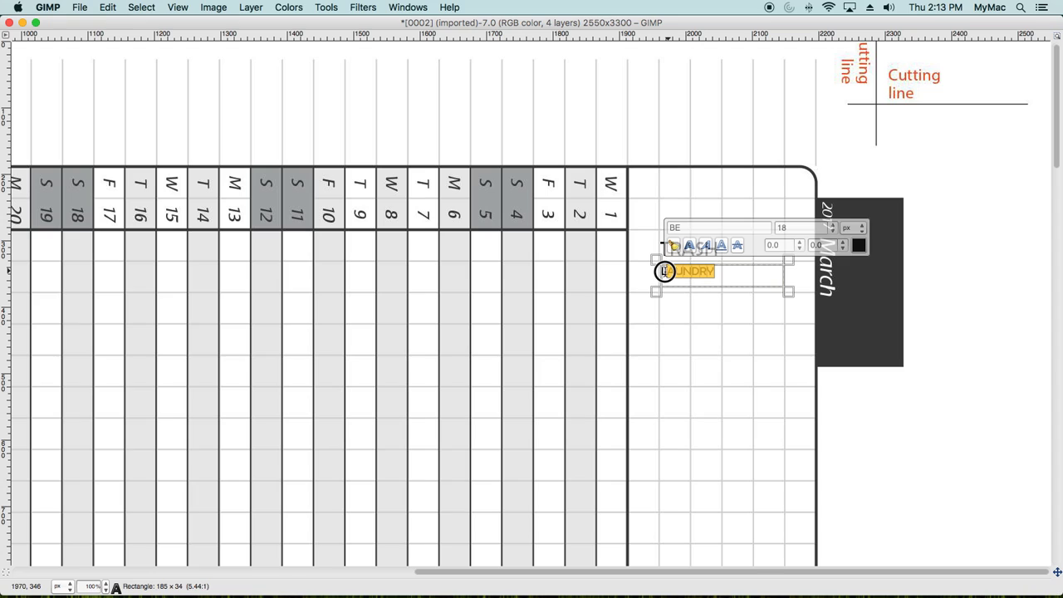
double_click(665, 271)
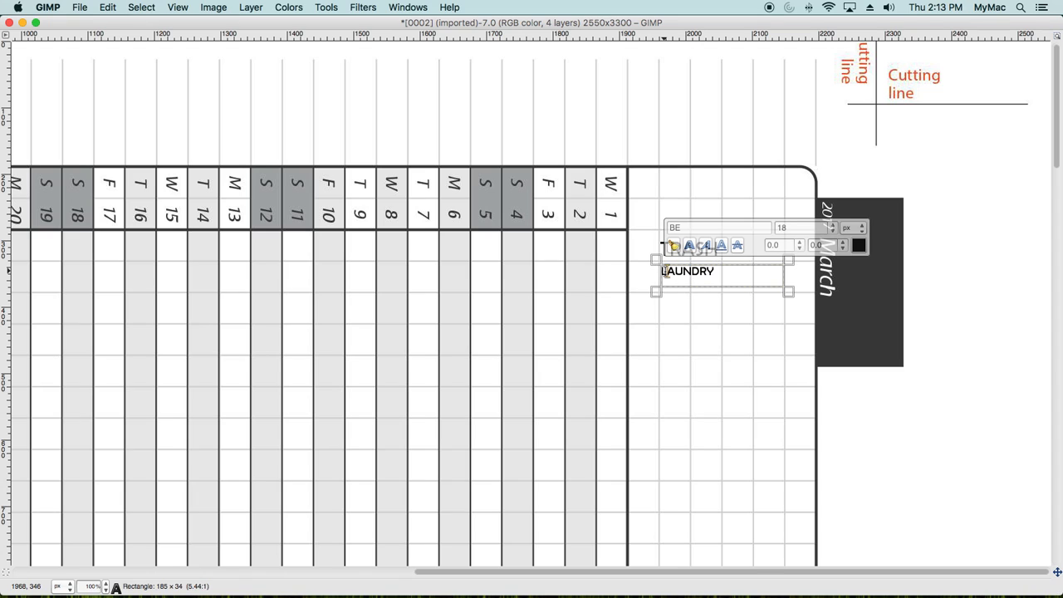
click(784, 229)
text(30)
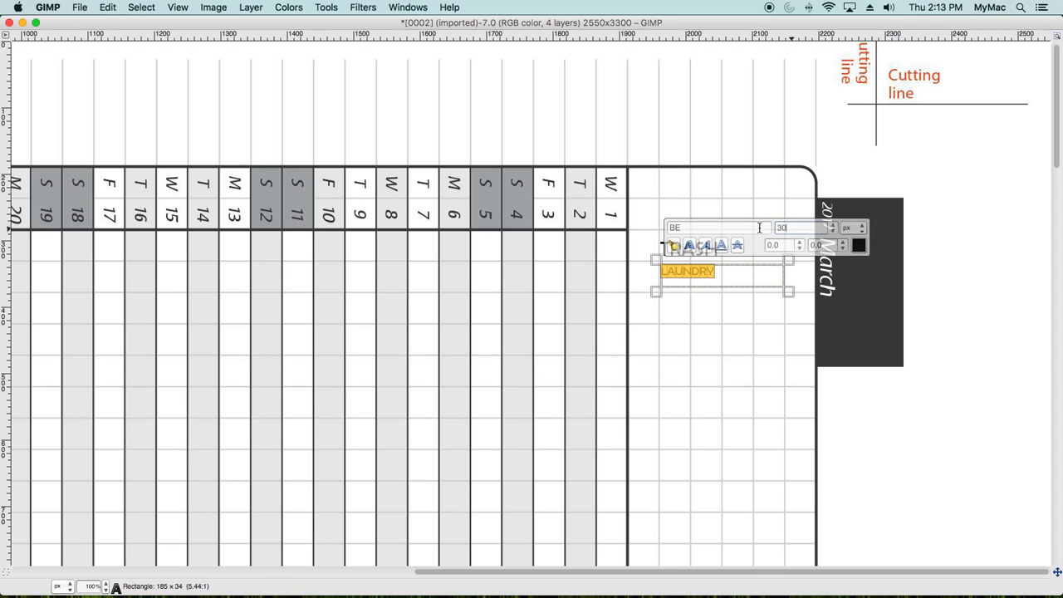
key(Return)
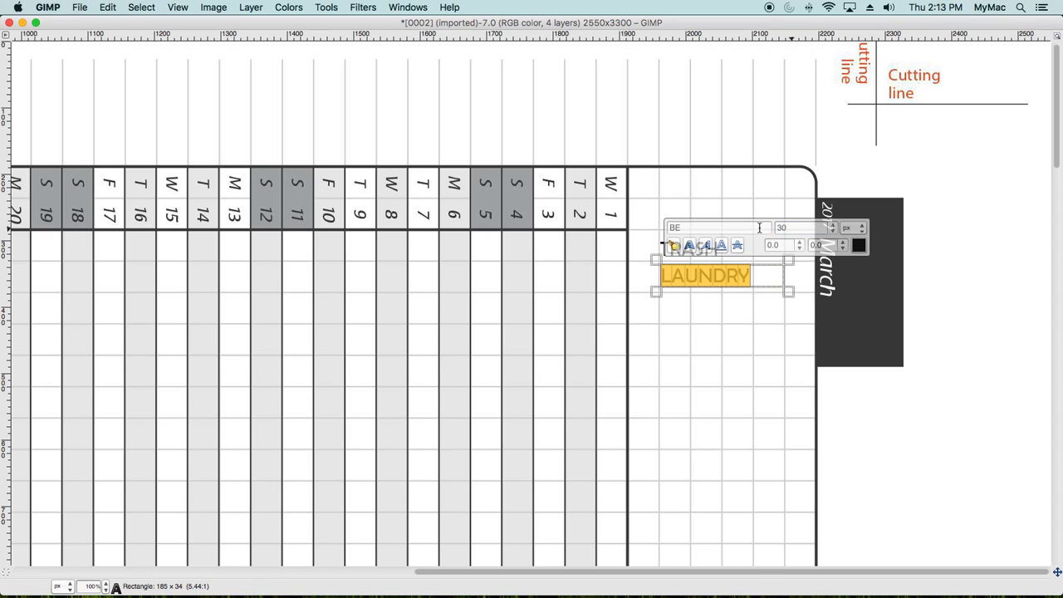
click(729, 299)
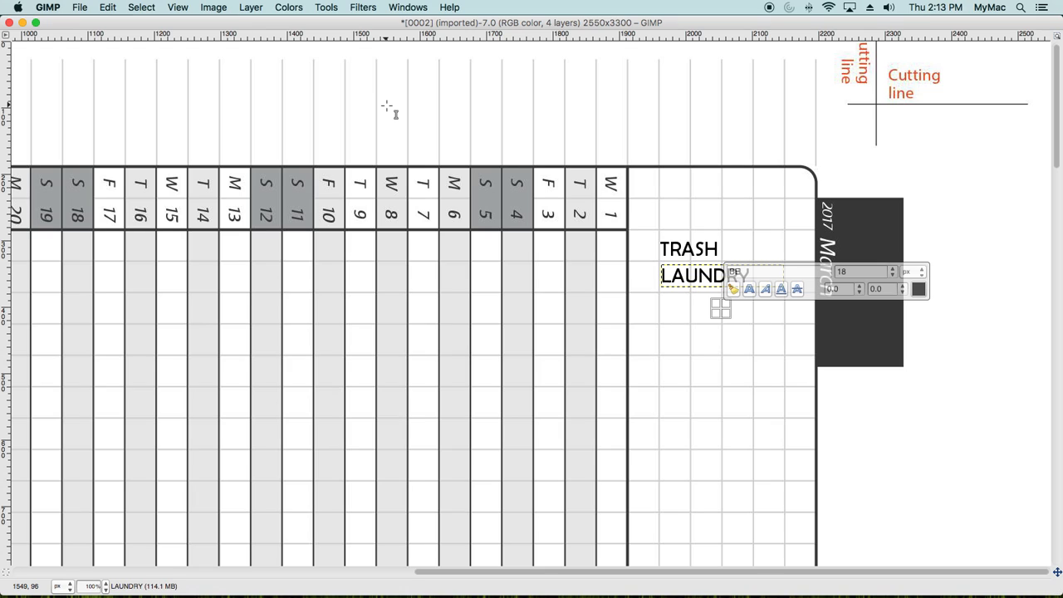
Step: Show the dockable Layers dialog
click(213, 8)
mouse_move(226, 51)
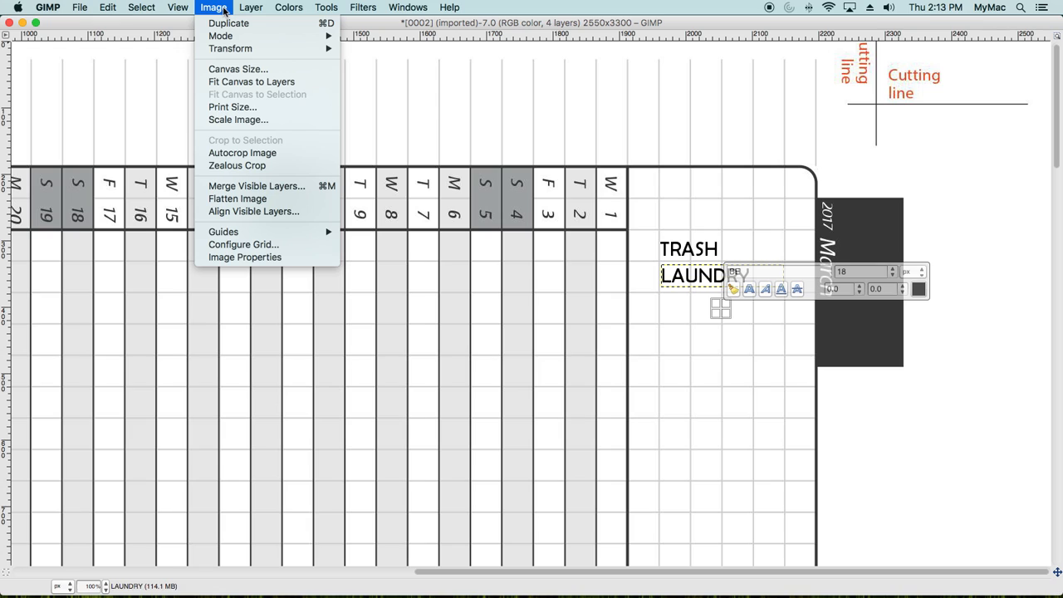
mouse_move(336, 12)
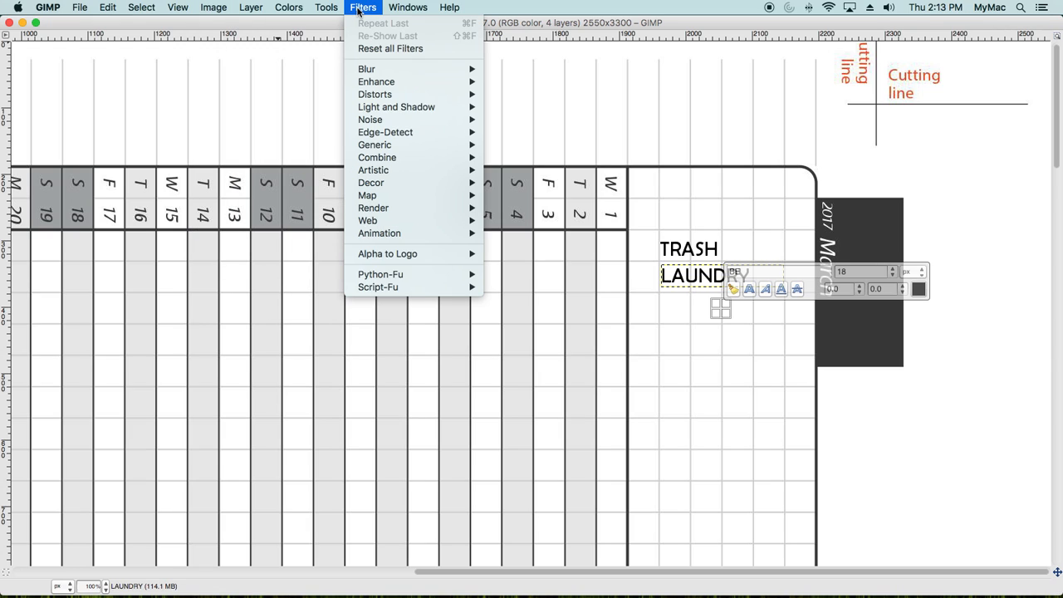
mouse_move(407, 10)
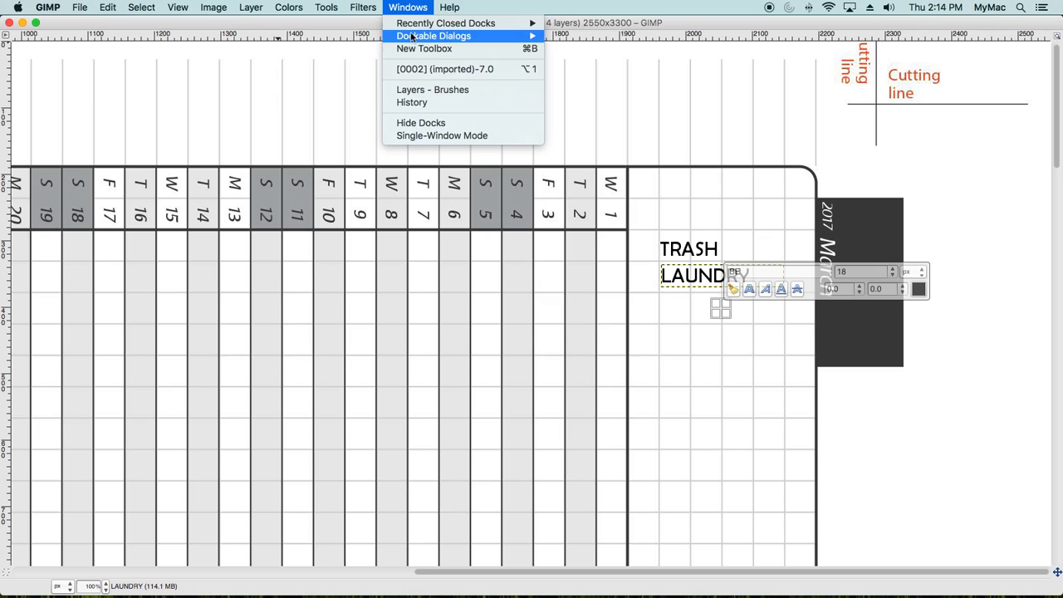
mouse_move(415, 40)
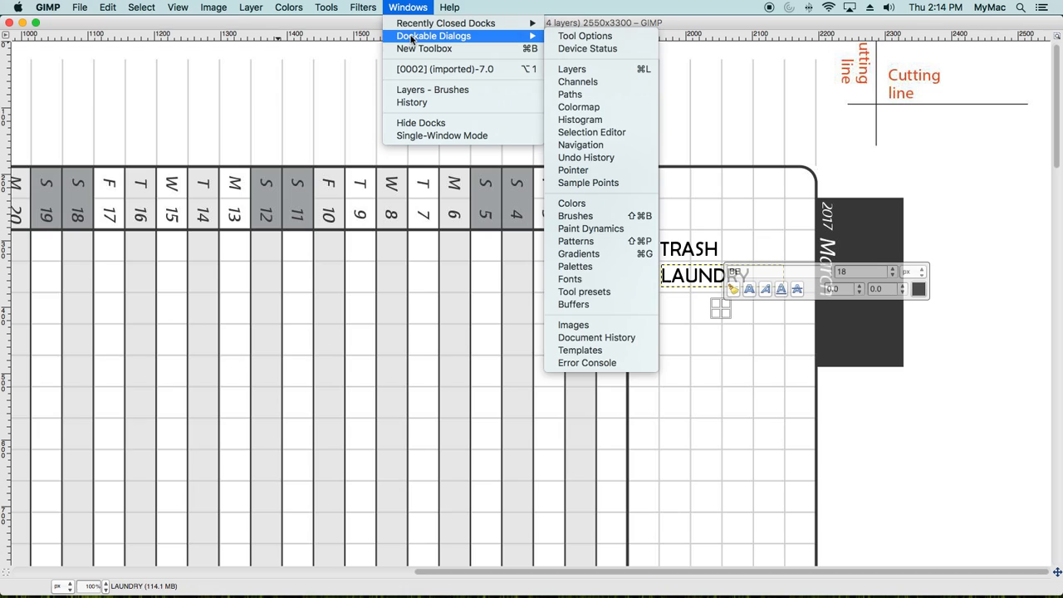
click(581, 70)
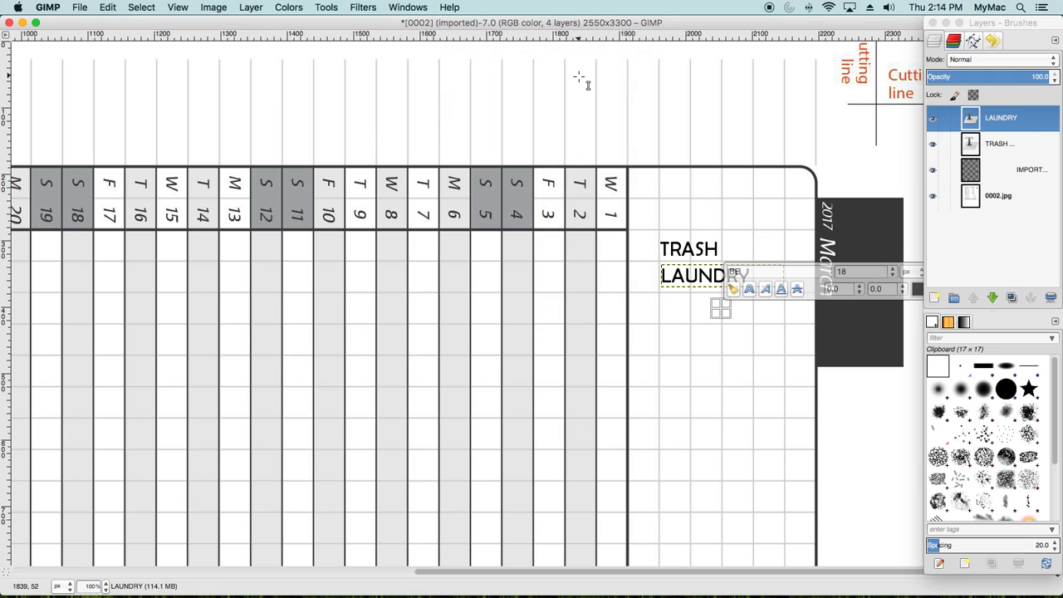
Step: Hide the 0002.jpg planner page layer and check the text layers on the transparent background
click(932, 197)
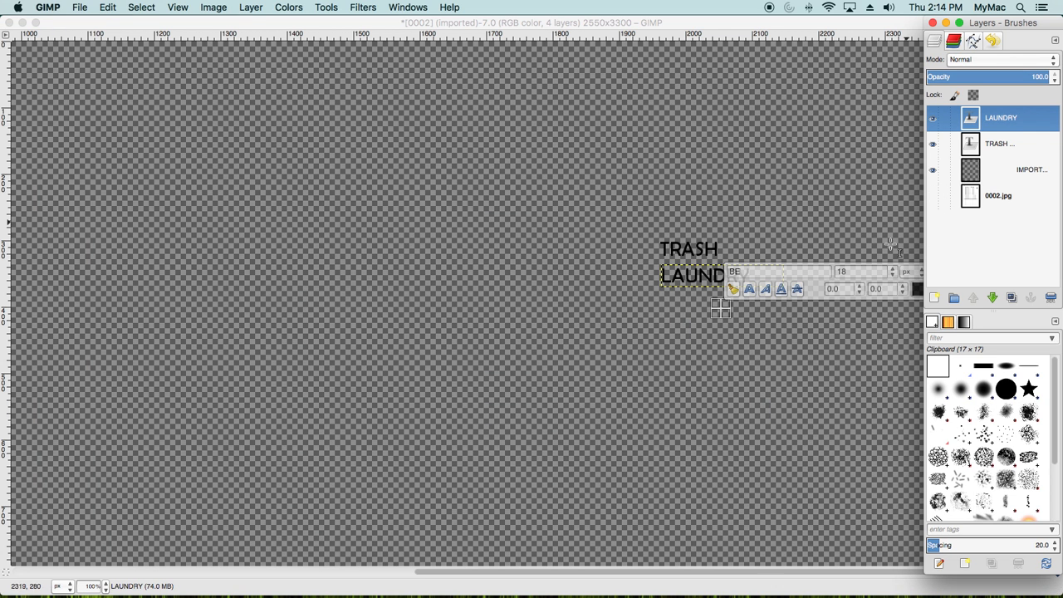
scroll(760, 431, down, 10)
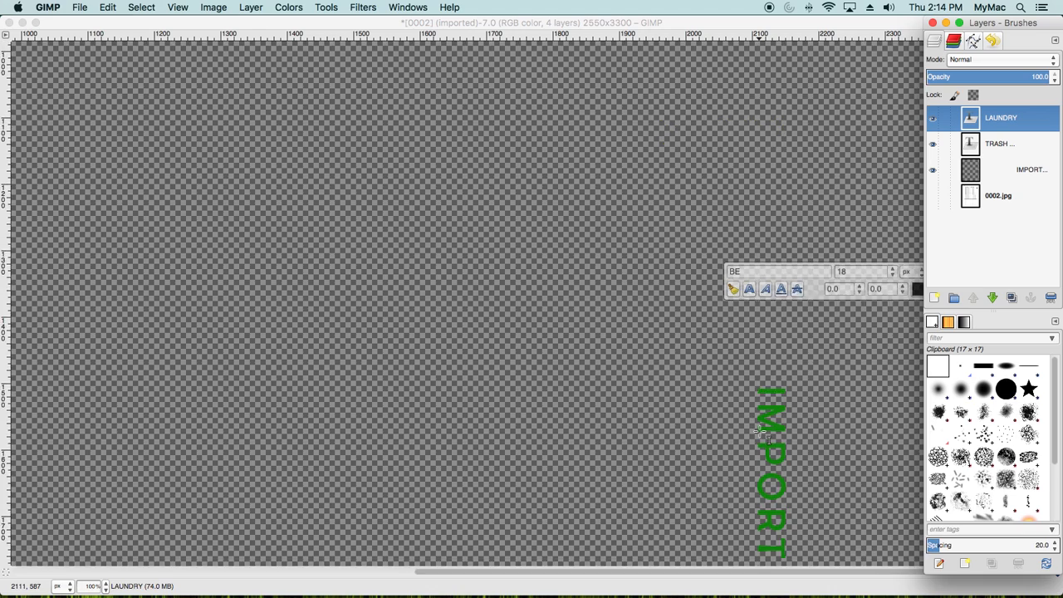
scroll(759, 431, up, 10)
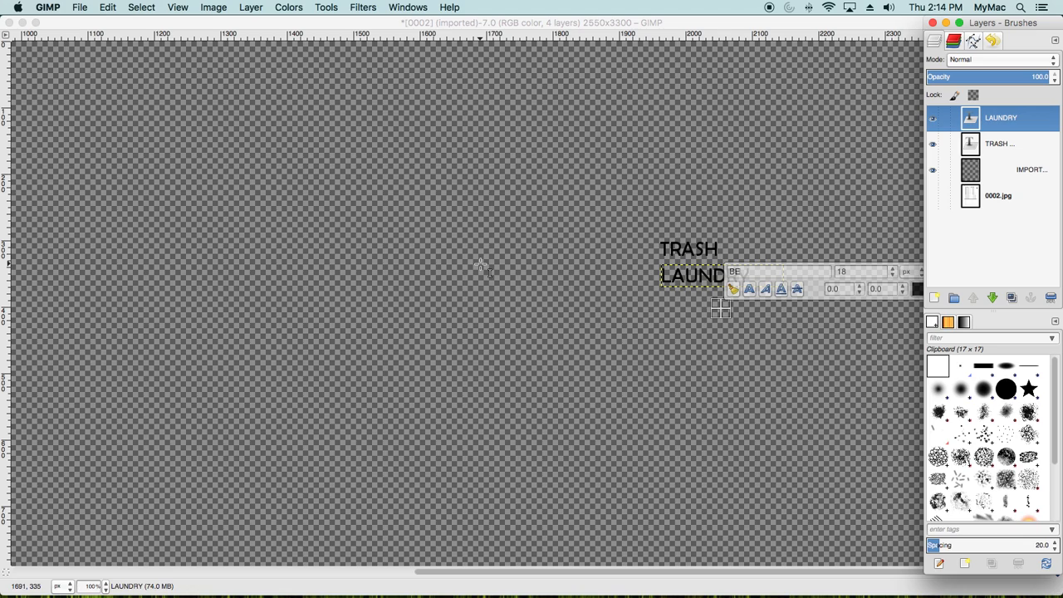
Step: Start exporting the image and name the export file 0002 OVERLAY in the images-4 folder
click(81, 10)
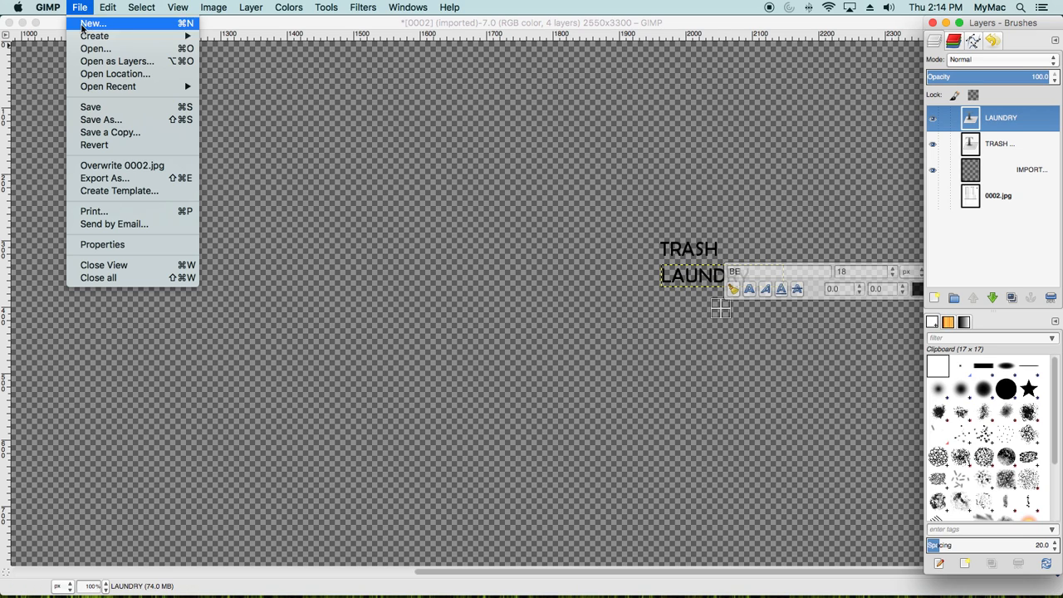
click(94, 178)
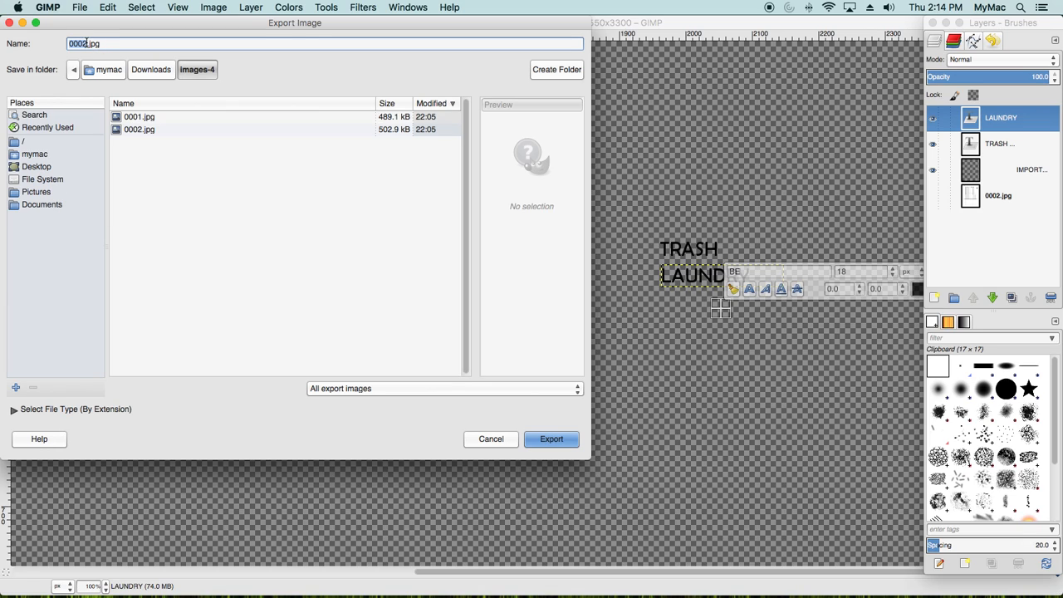
click(85, 44)
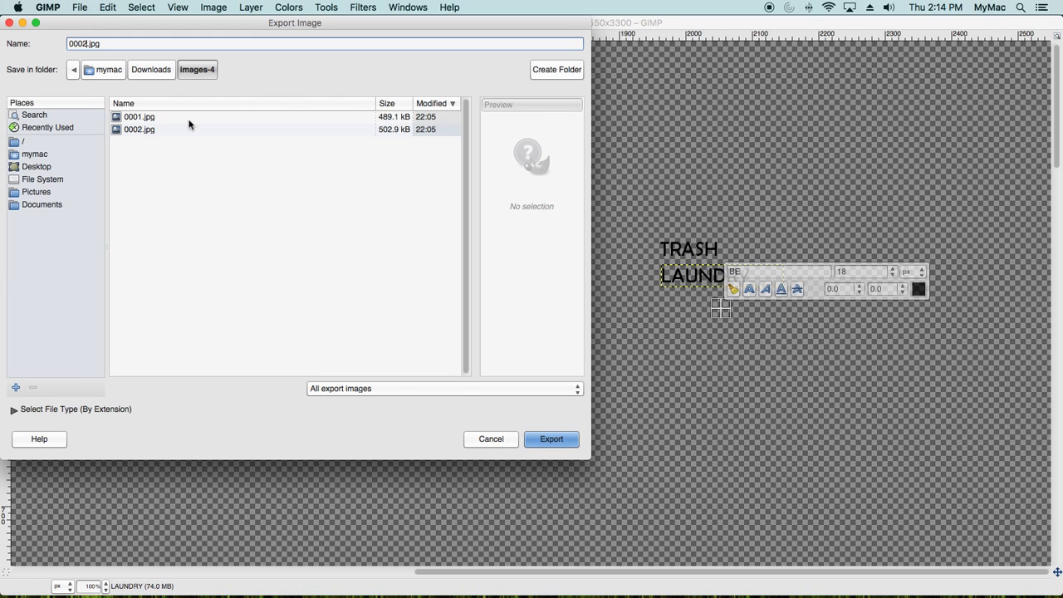
text(OVERLAY)
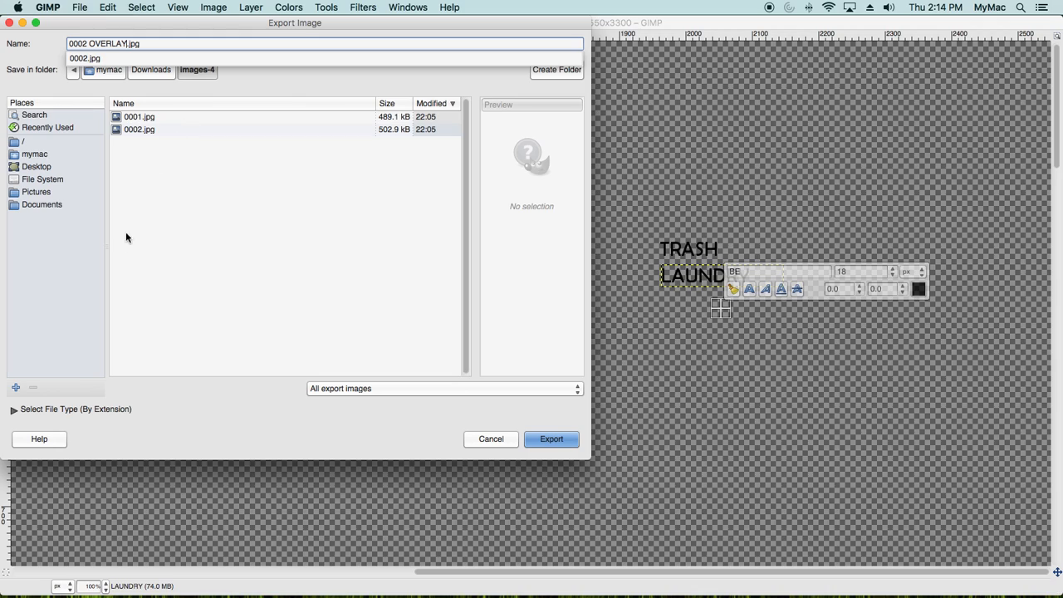
Step: Choose Portable Document Format as the file type and export the overlay with layer masks applied and hidden layers omitted
click(13, 412)
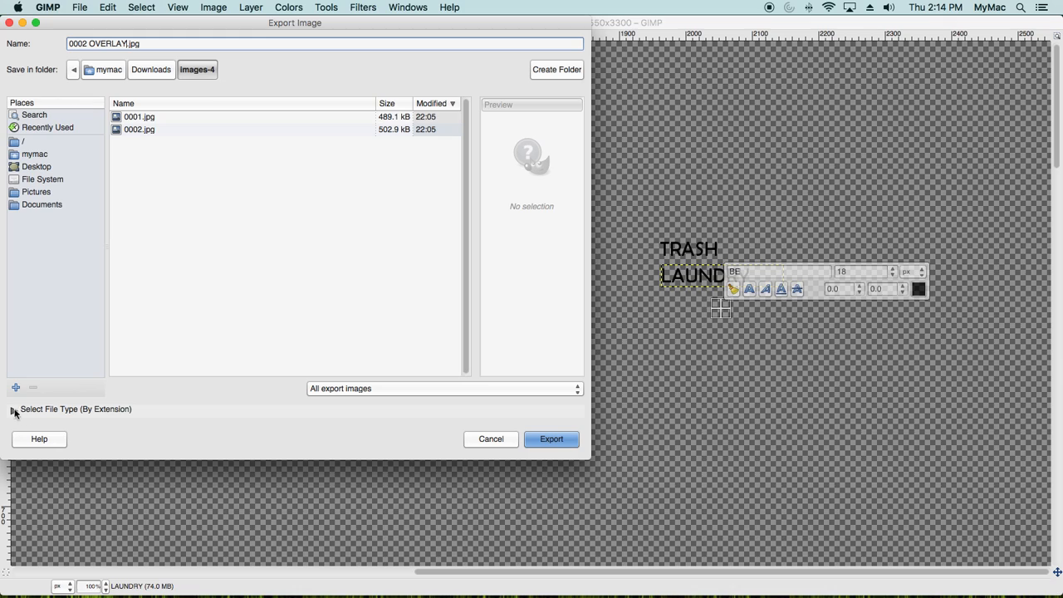
click(14, 412)
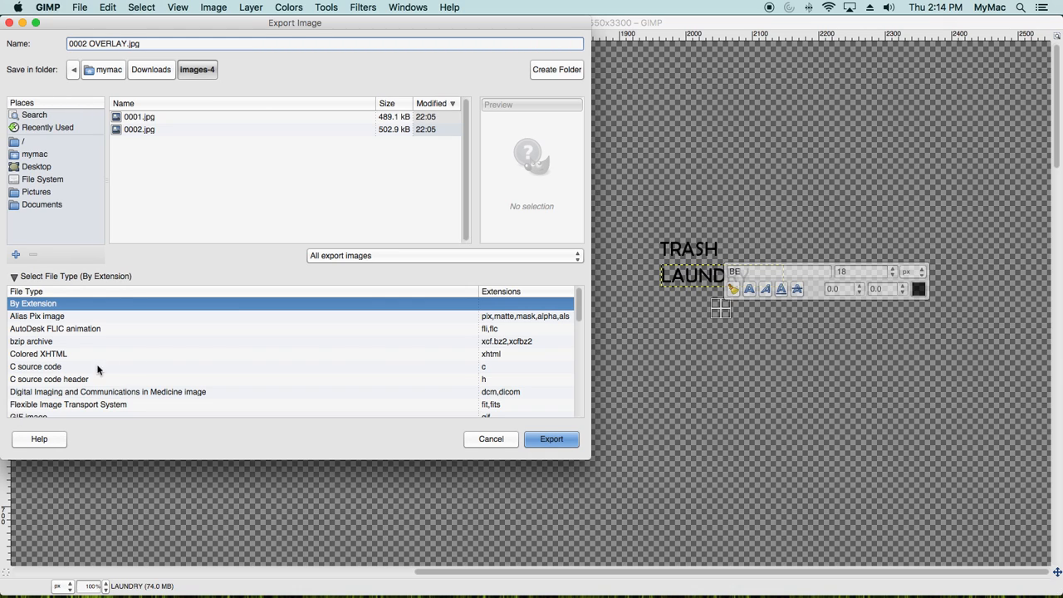
click(580, 394)
click(579, 395)
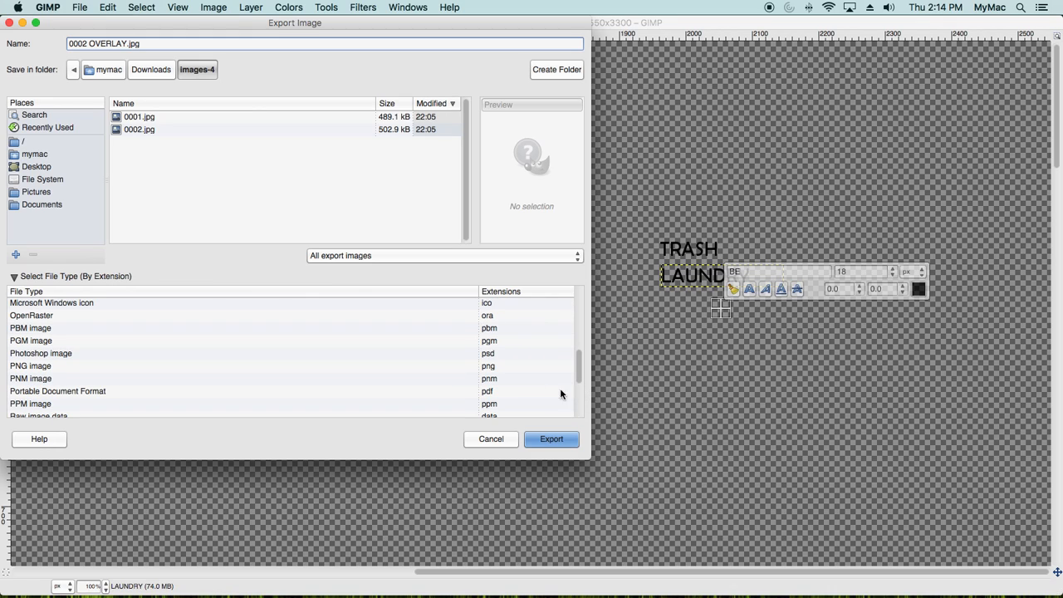
click(486, 395)
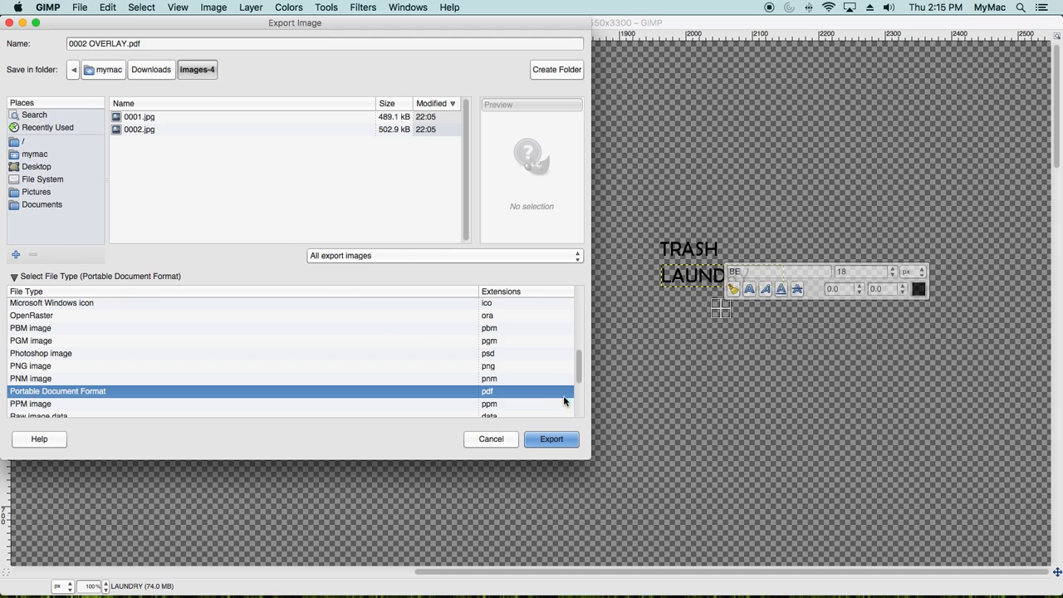
click(551, 439)
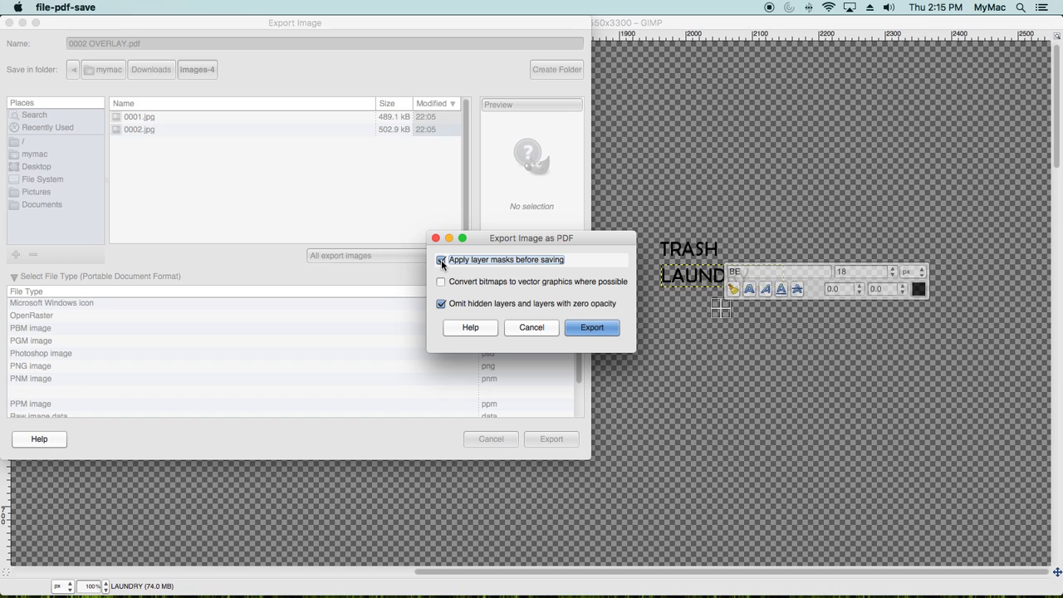
click(589, 328)
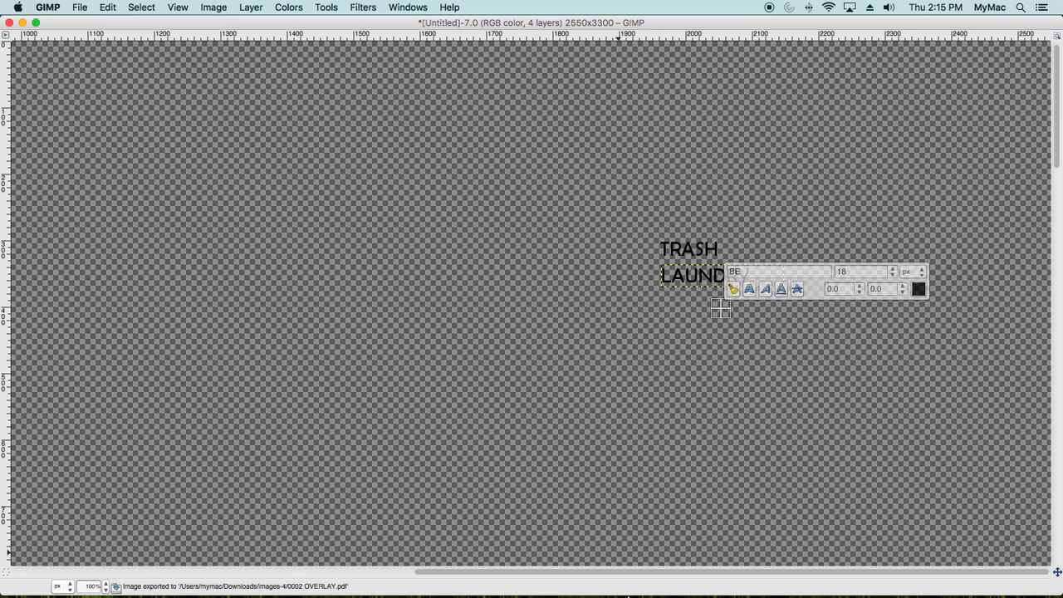
Step: Switch to Acrobat Reader and look through both pages of the March 2017 planner PDF, printonLetter_per_v3c_mth_201703.pdf
mouse_move(629, 595)
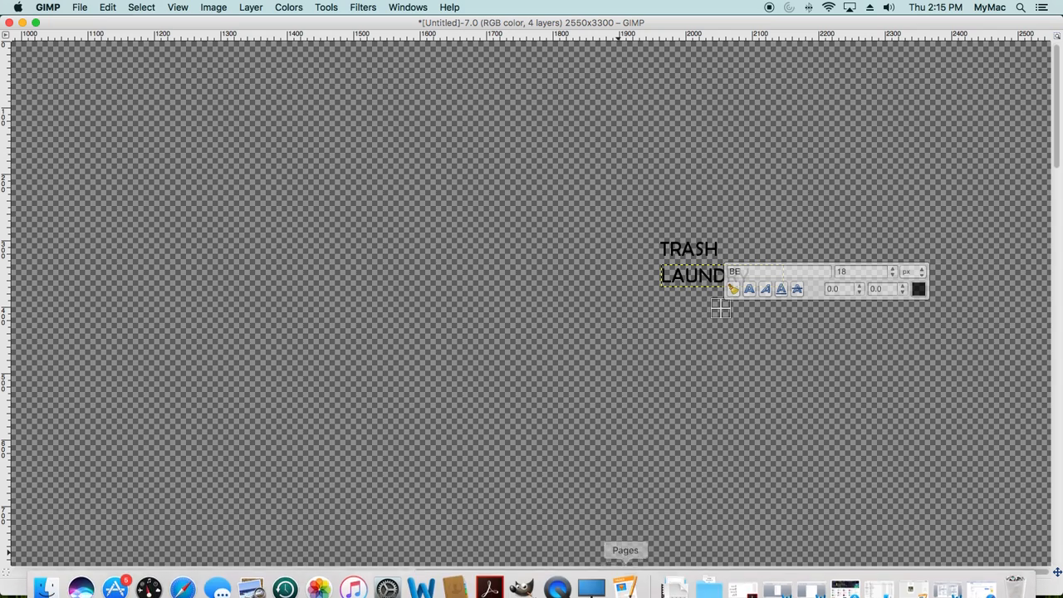
click(493, 578)
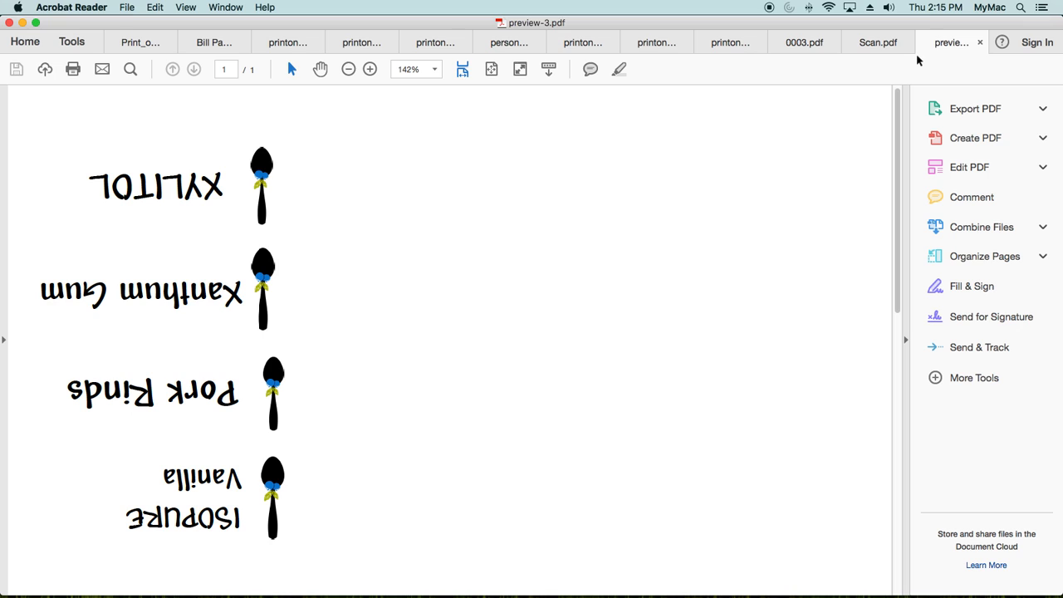
click(293, 50)
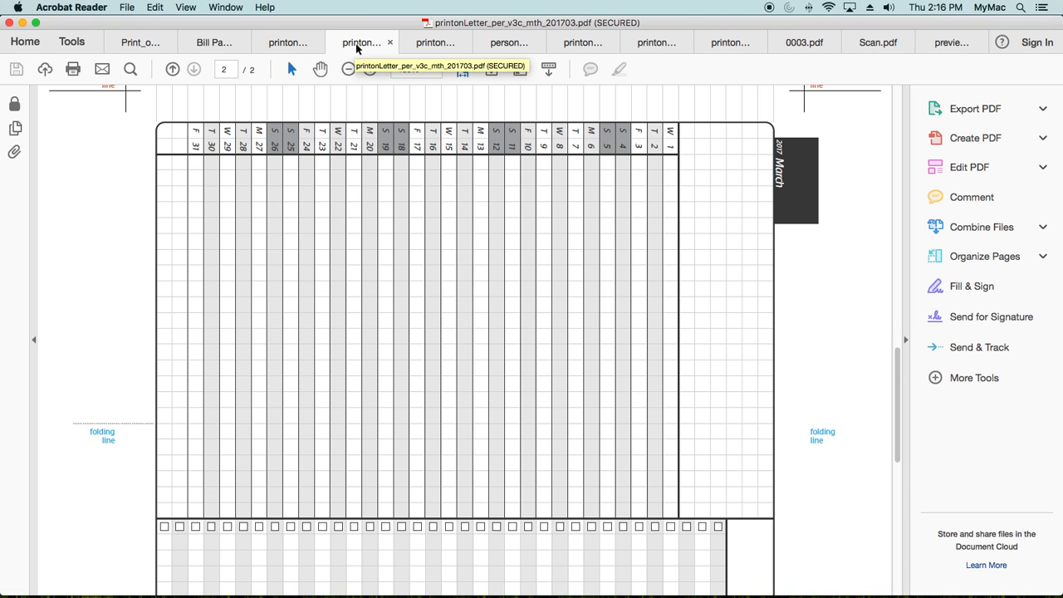
scroll(373, 240, up, 1)
scroll(372, 239, up, 15)
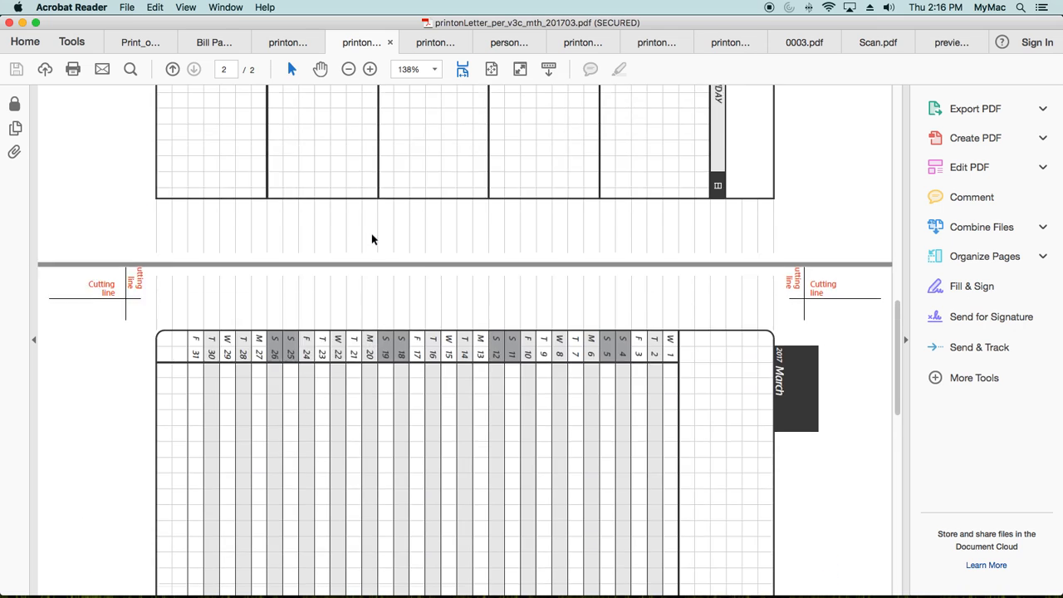
scroll(372, 239, down, 10)
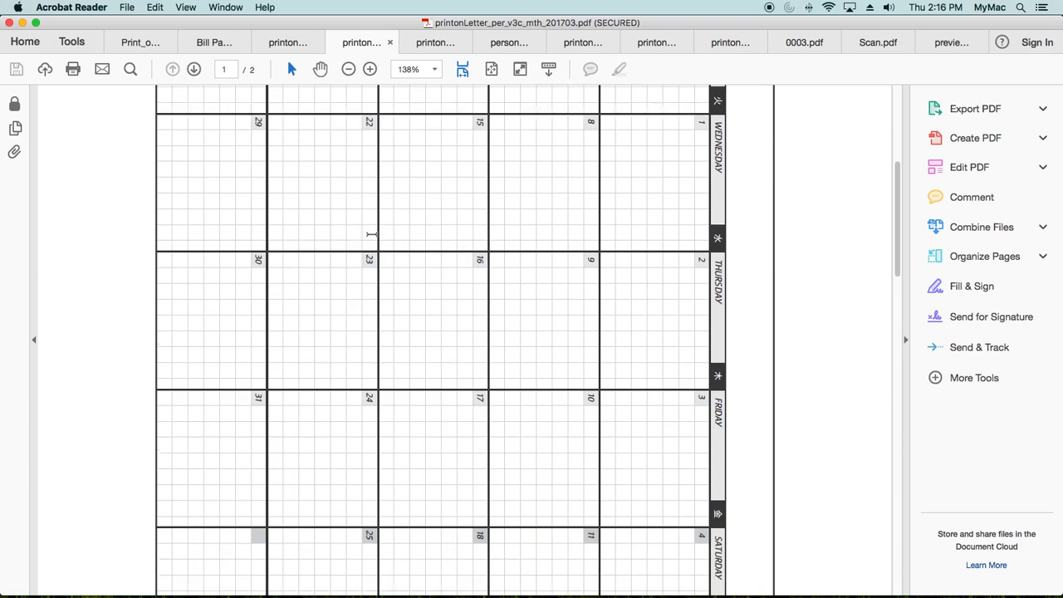
scroll(372, 239, up, 5)
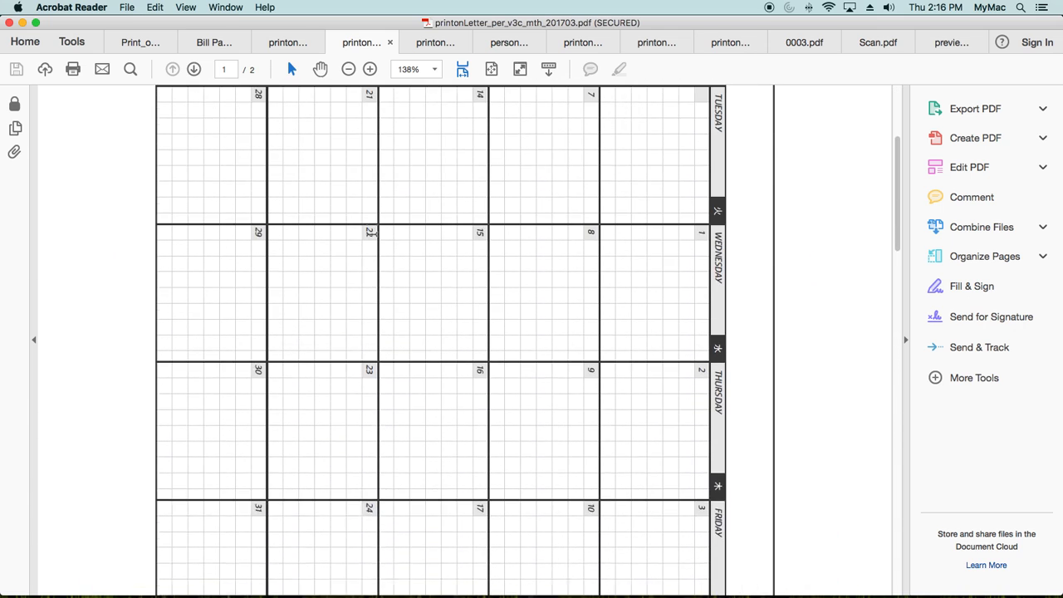
scroll(372, 239, down, 9)
scroll(372, 239, down, 8)
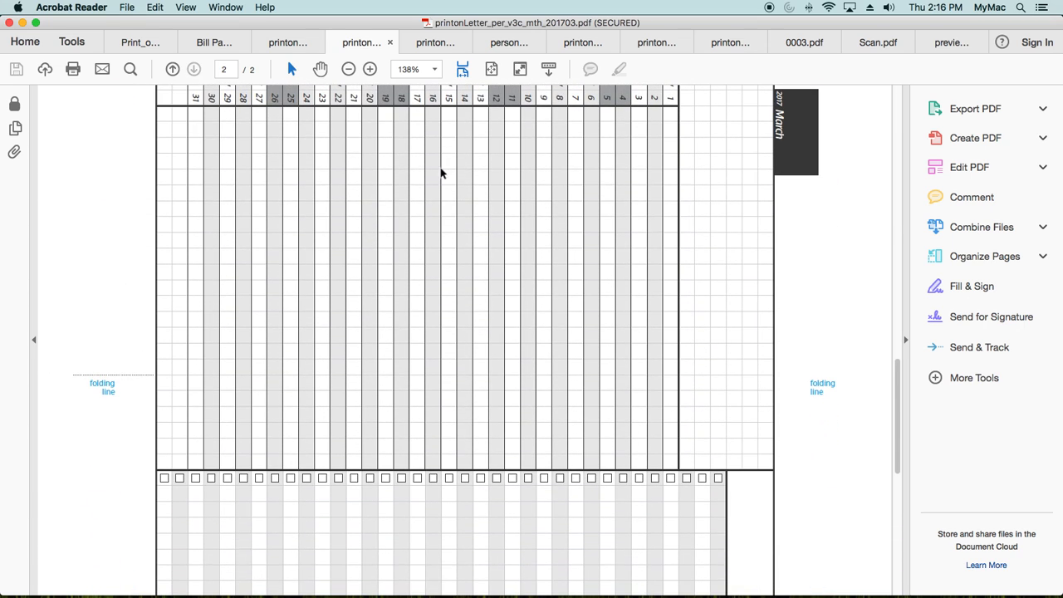
Step: Open 0002 OVERLAY.pdf from the images-4 folder in Downloads
click(130, 8)
click(133, 24)
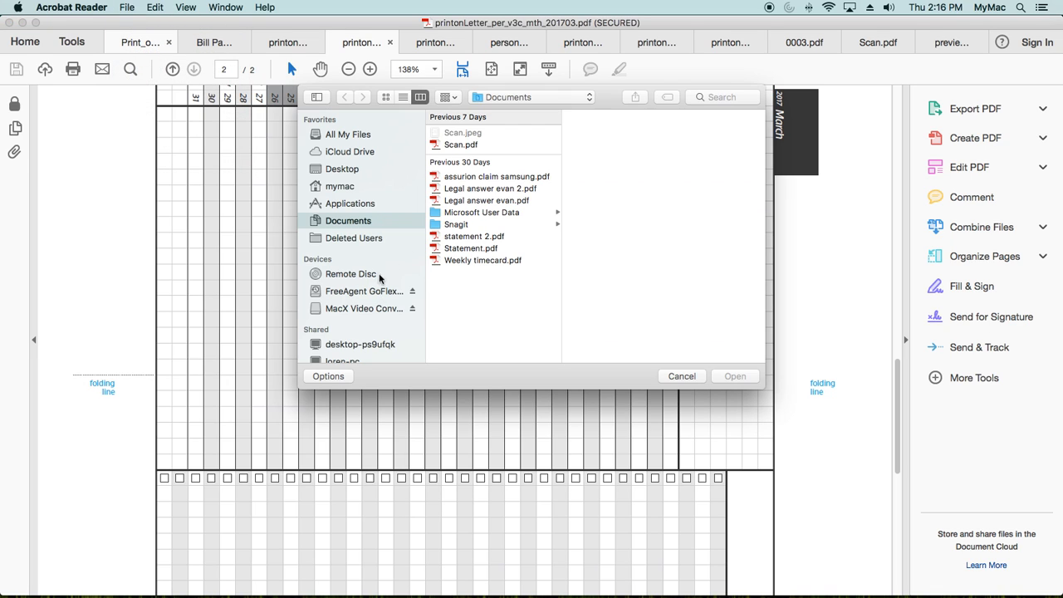
click(508, 101)
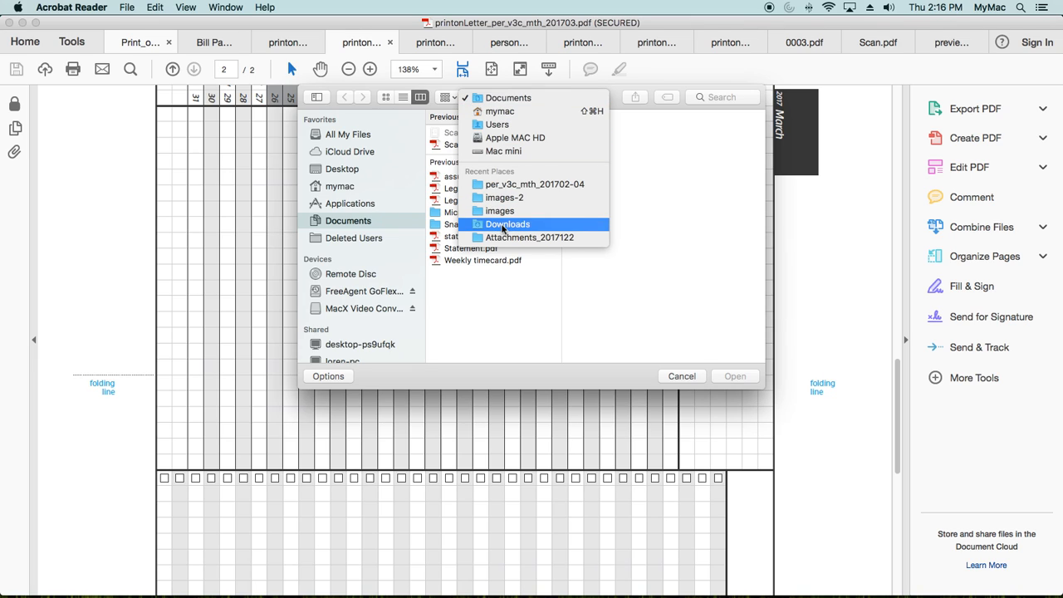
click(504, 224)
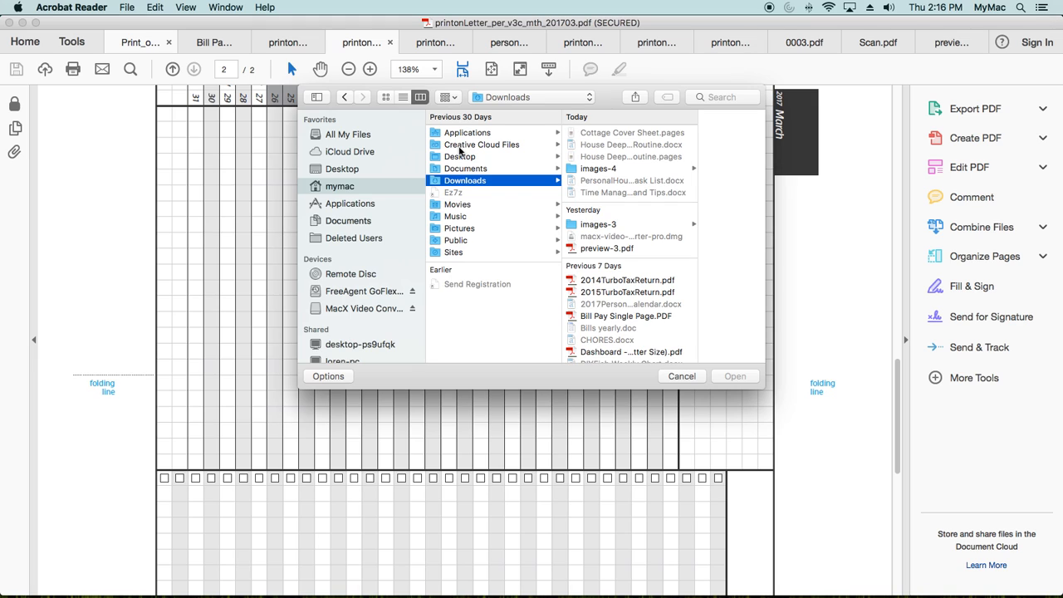
click(619, 170)
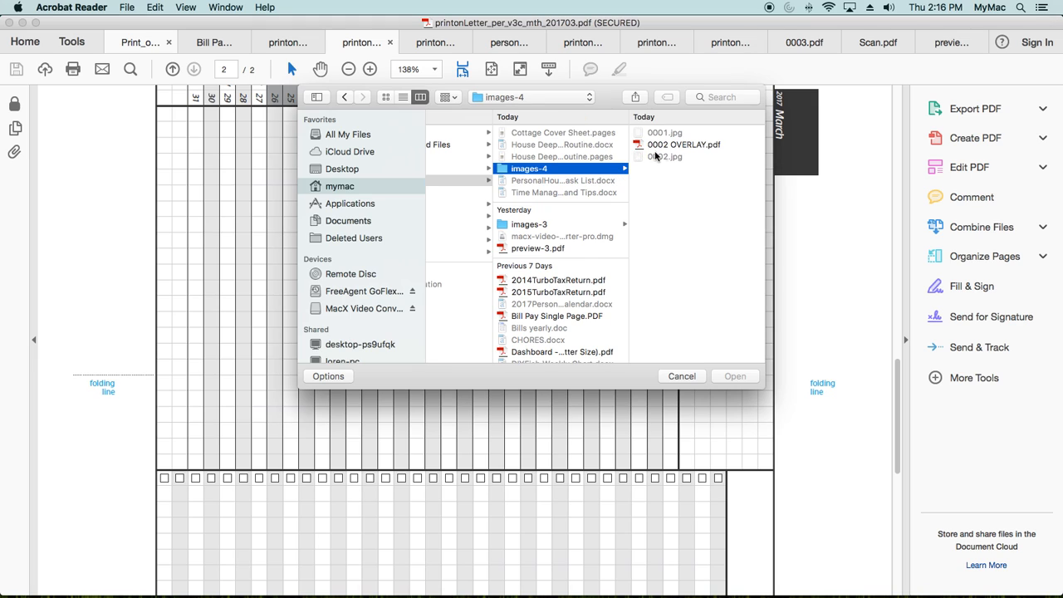
click(677, 145)
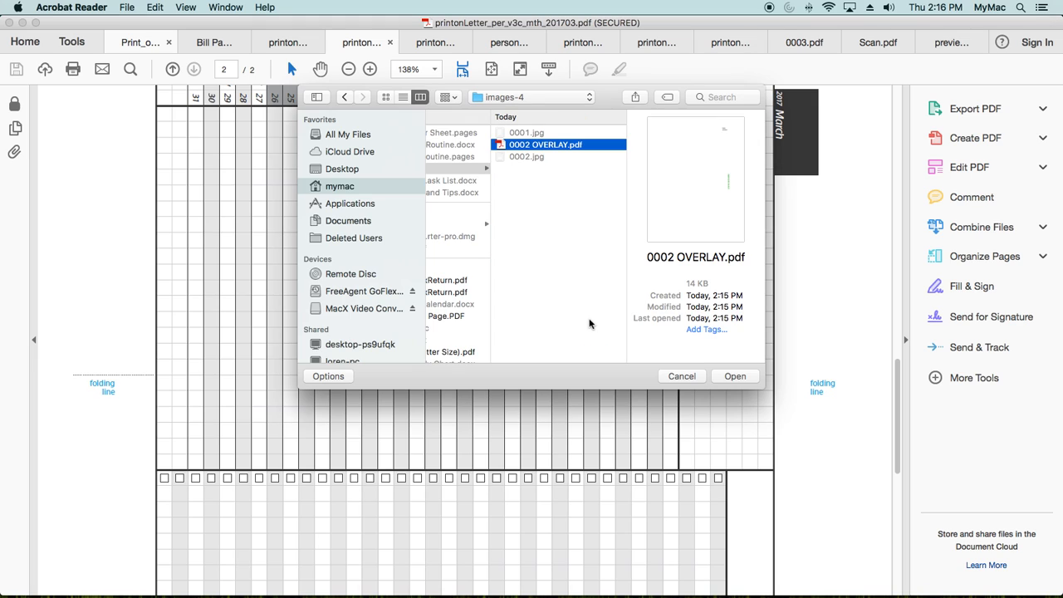
click(734, 376)
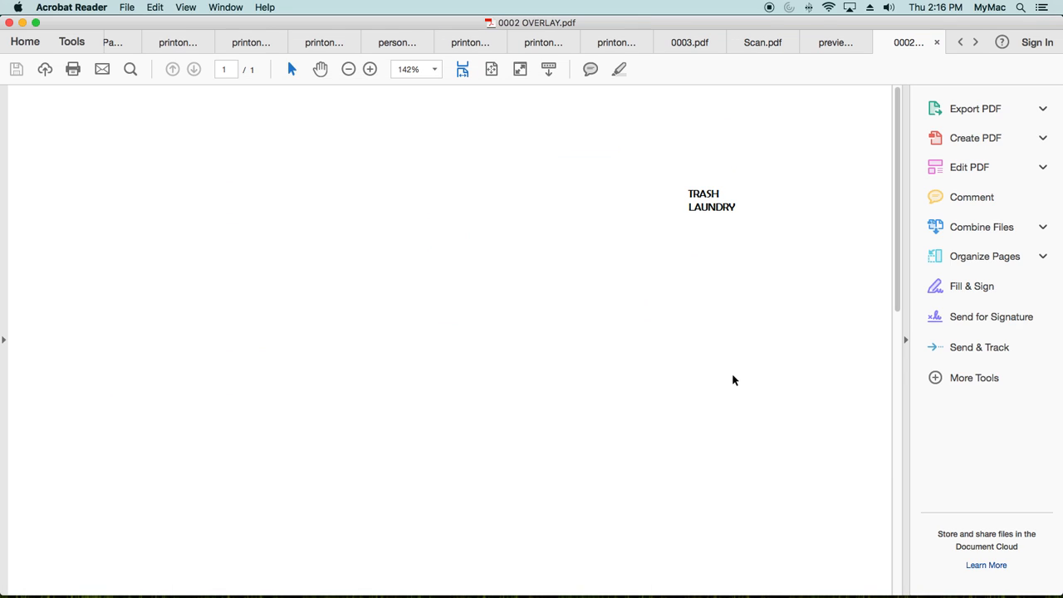
Step: Examine the text placement throughout the overlay PDF and compare it with the March planner page, ending on the overlay
scroll(669, 313, down, 1)
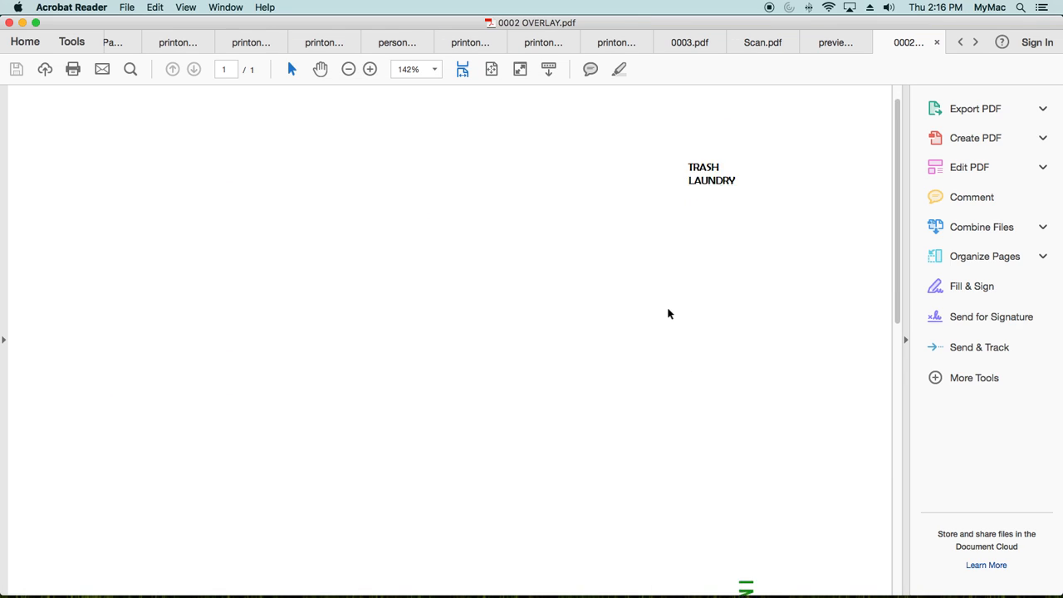
scroll(669, 313, down, 10)
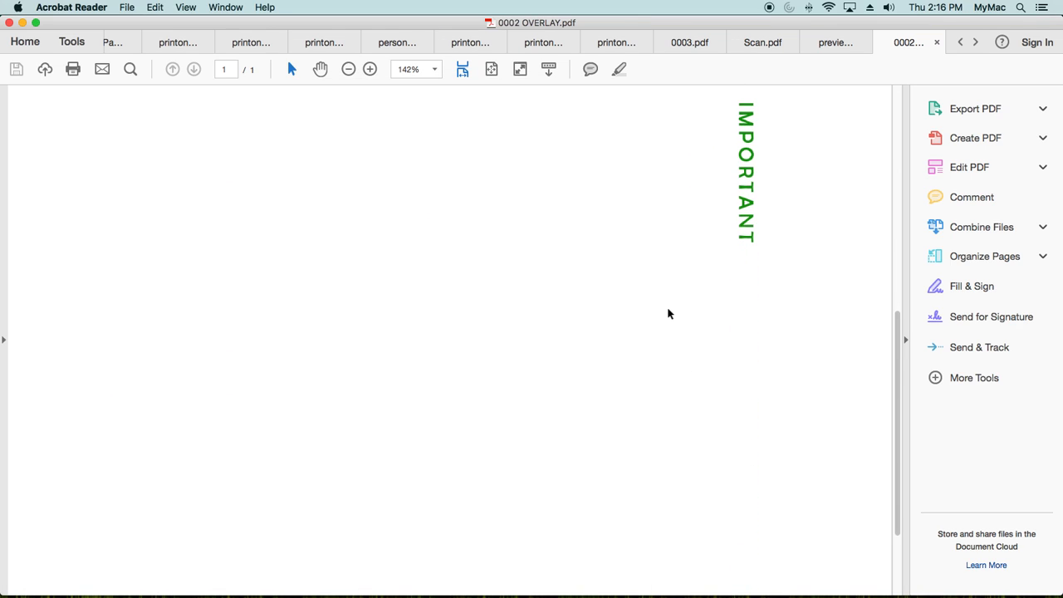
scroll(670, 313, up, 10)
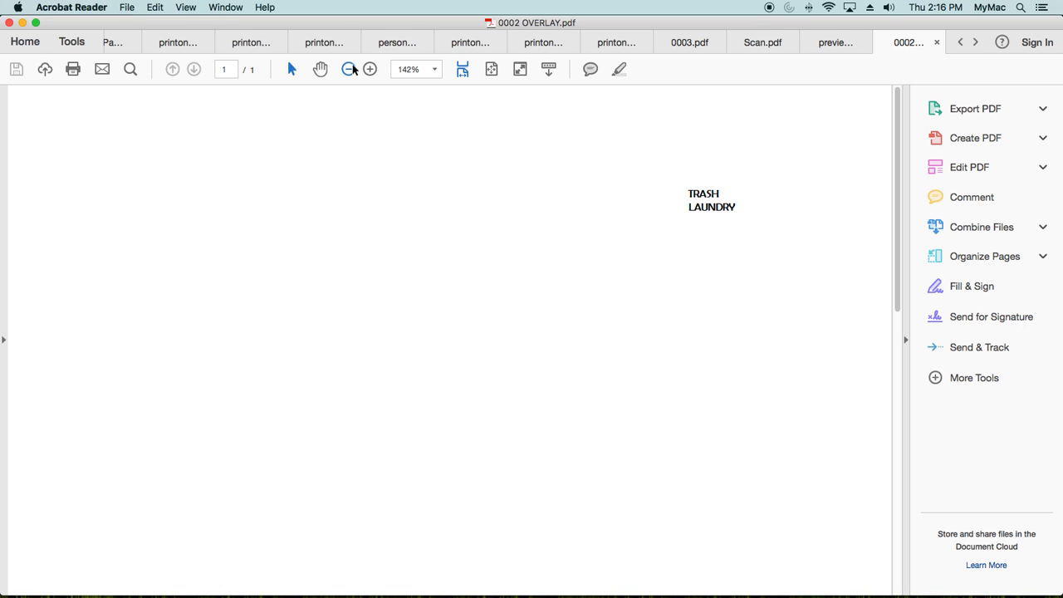
click(399, 43)
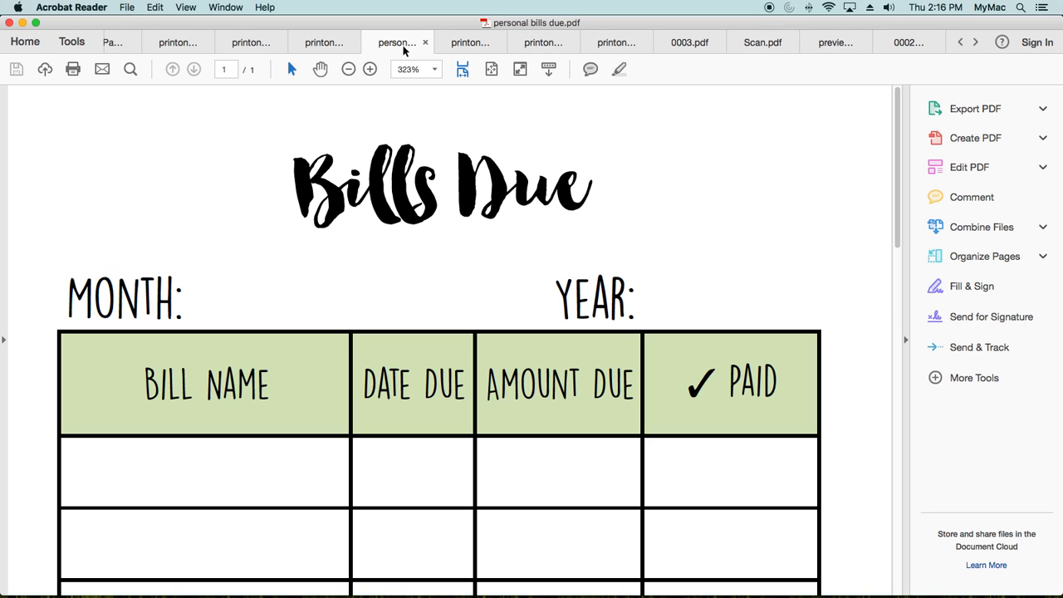
click(240, 43)
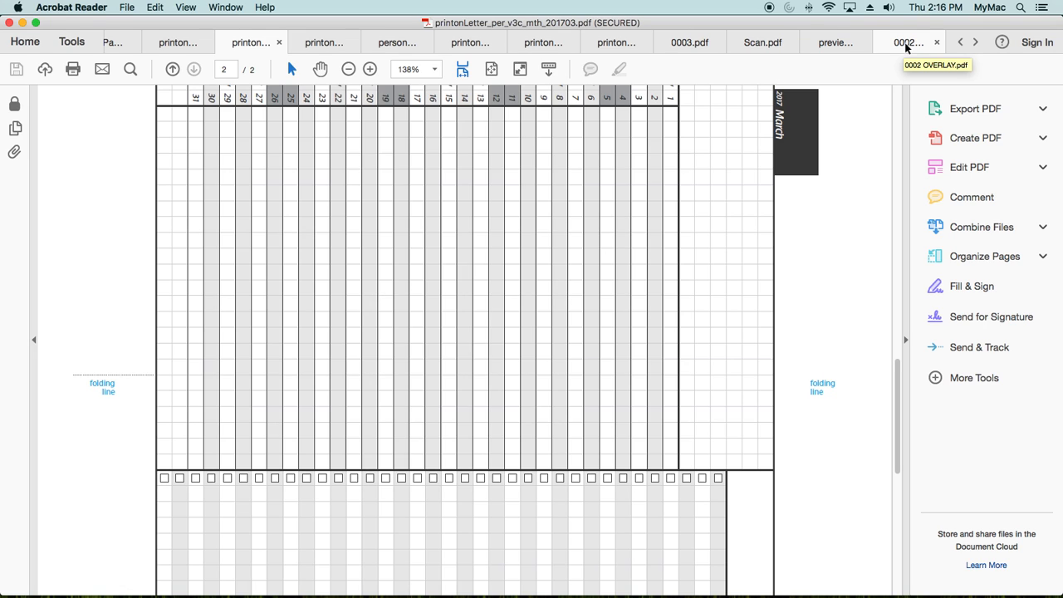
click(975, 42)
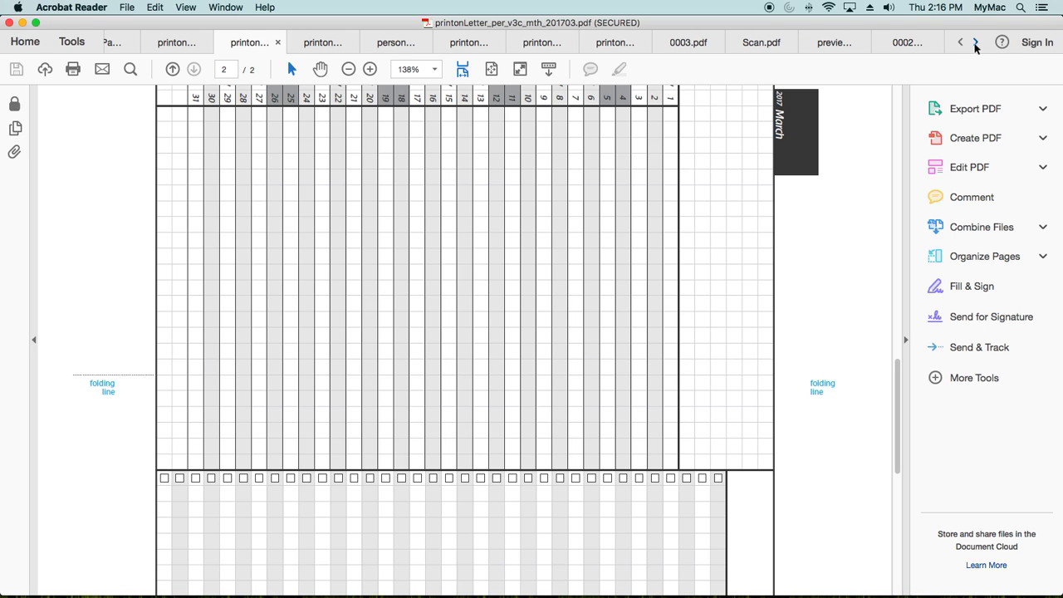
click(916, 43)
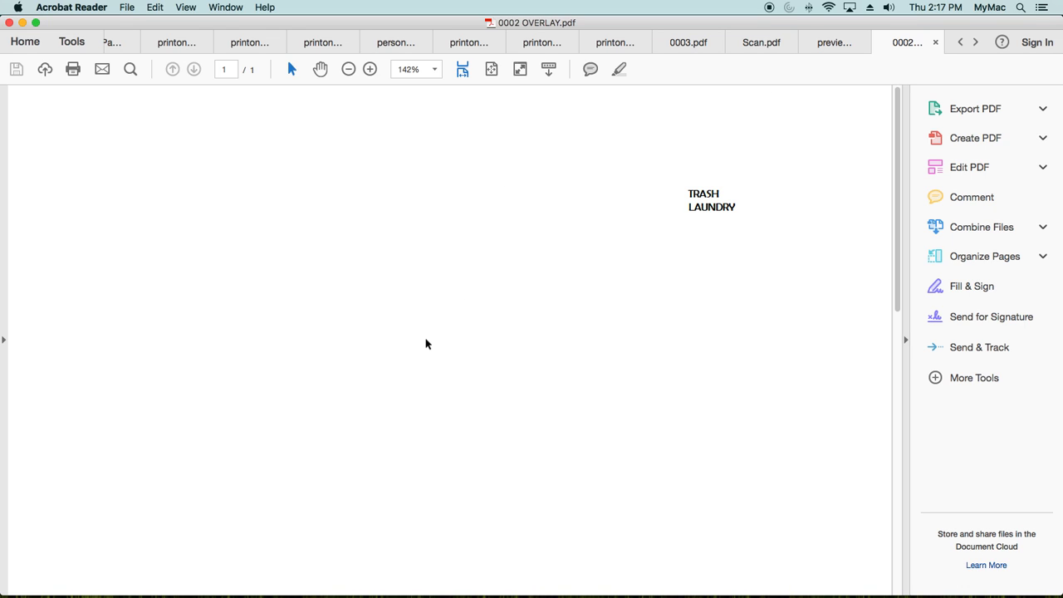
mouse_move(669, 595)
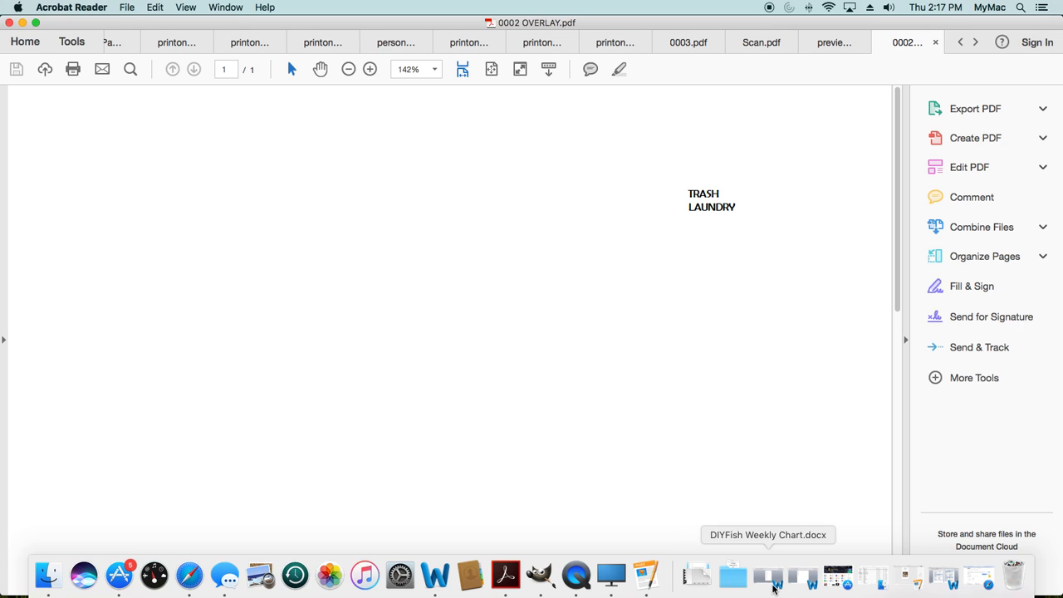
click(577, 575)
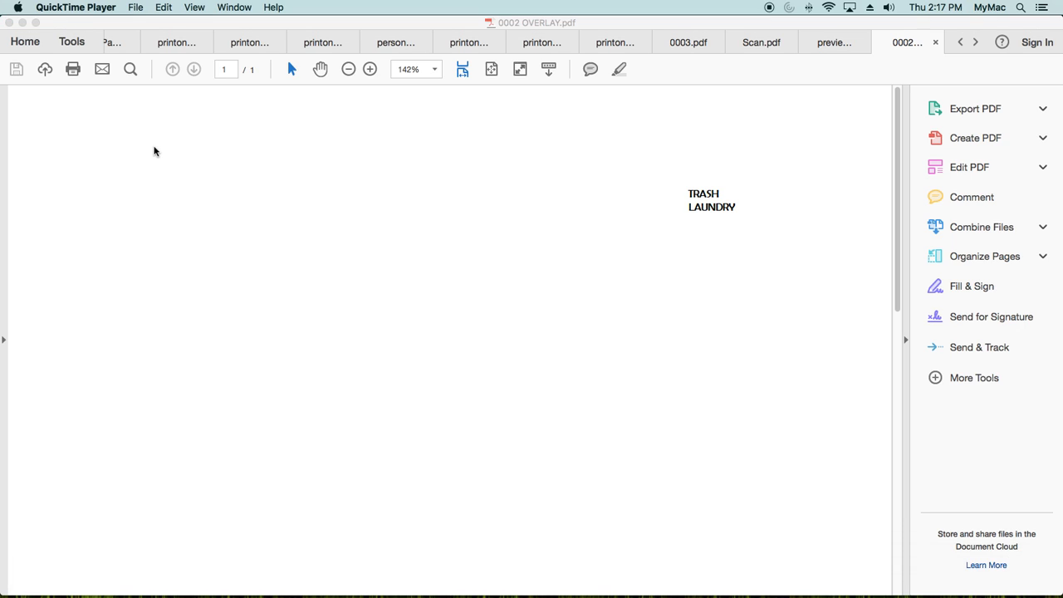
click(135, 8)
mouse_move(74, 8)
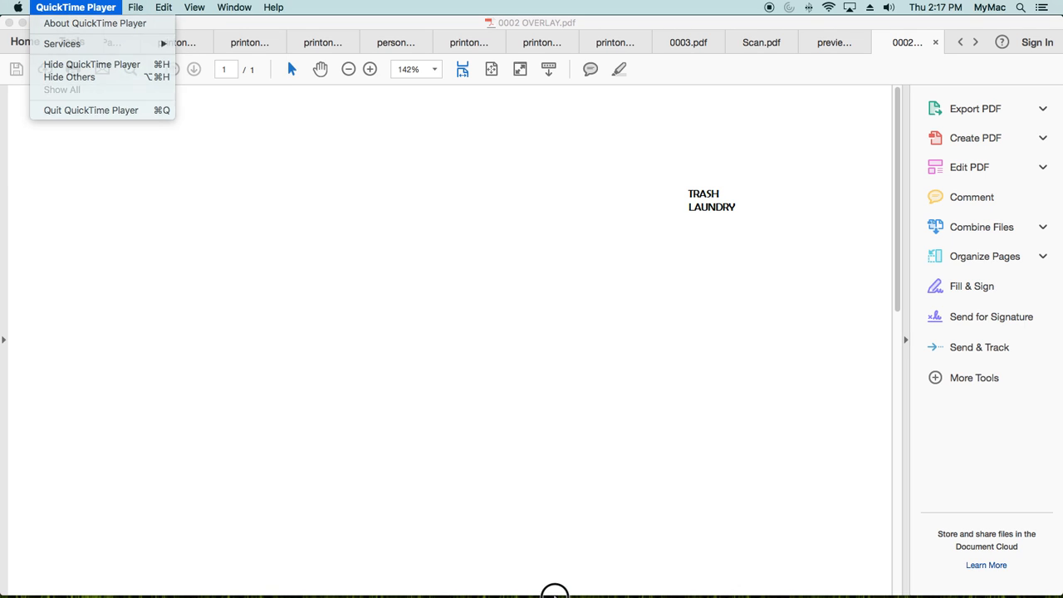
click(557, 594)
right_click(575, 577)
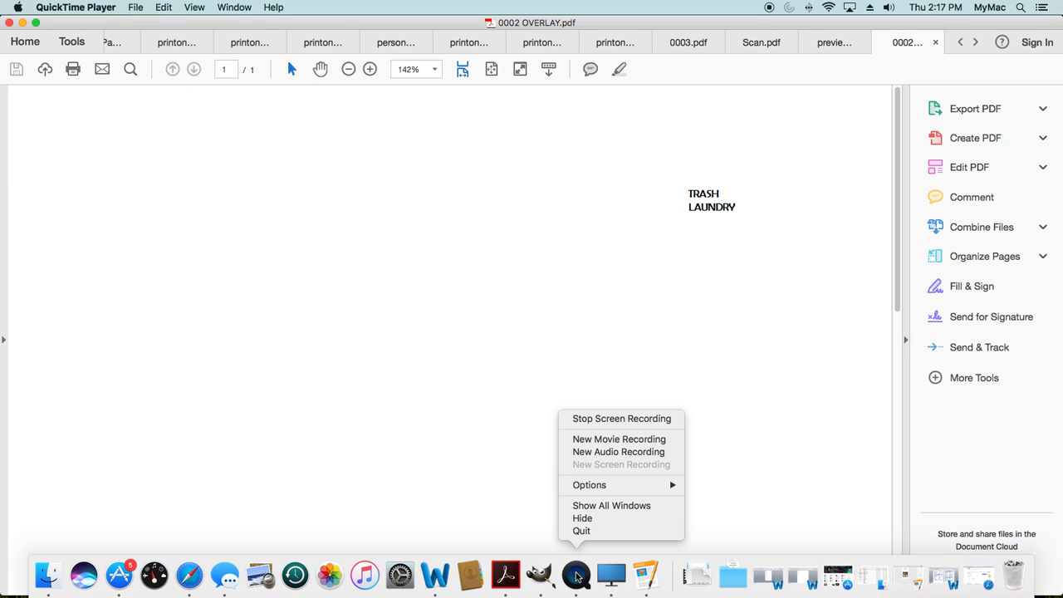